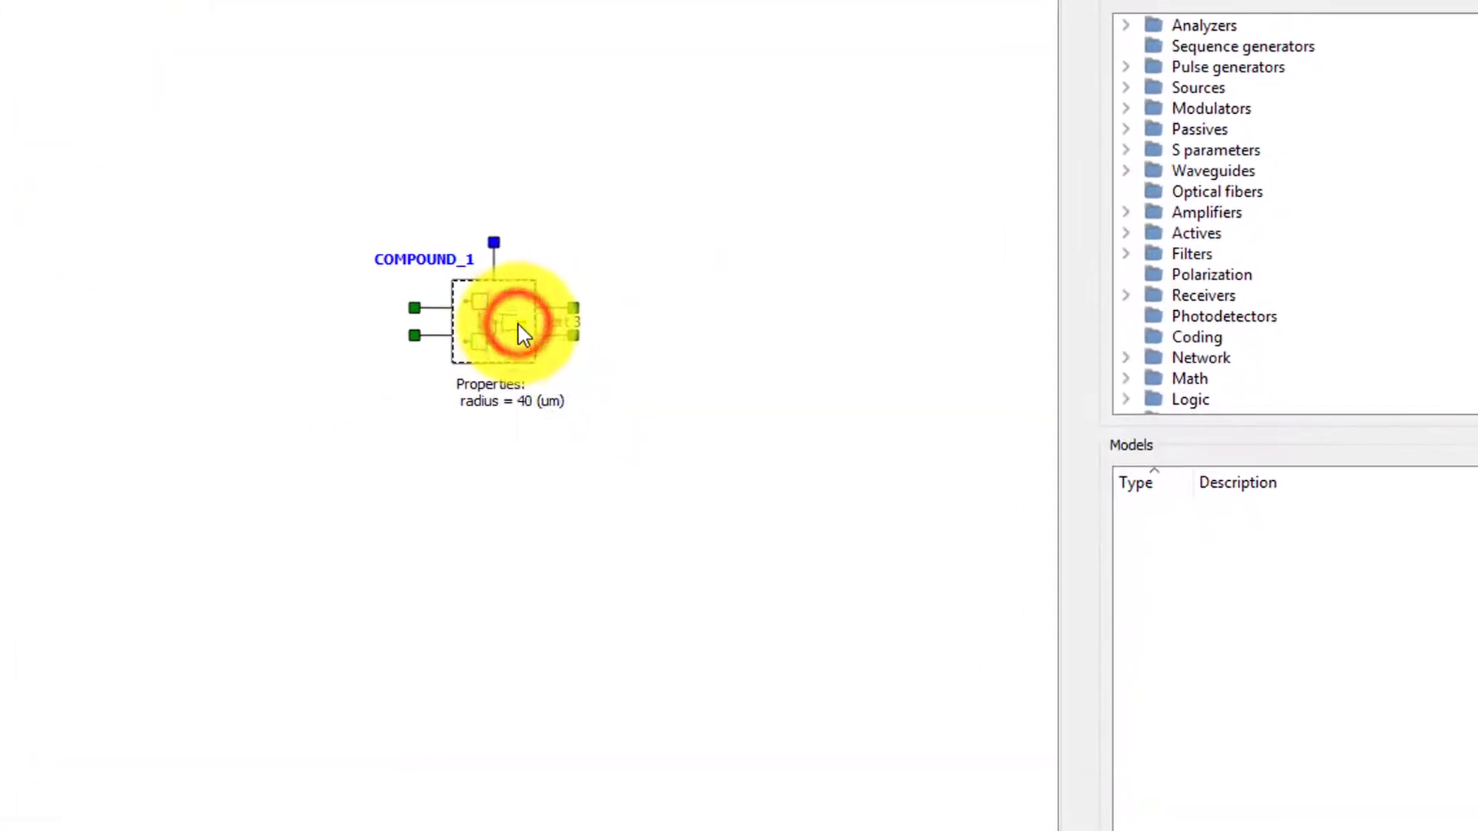
Give COMPOUND_1 the double_bus_ring_modulator.svg icon from the CMLs folder.
{"action": "right_click", "coordinate": [746, 357]}
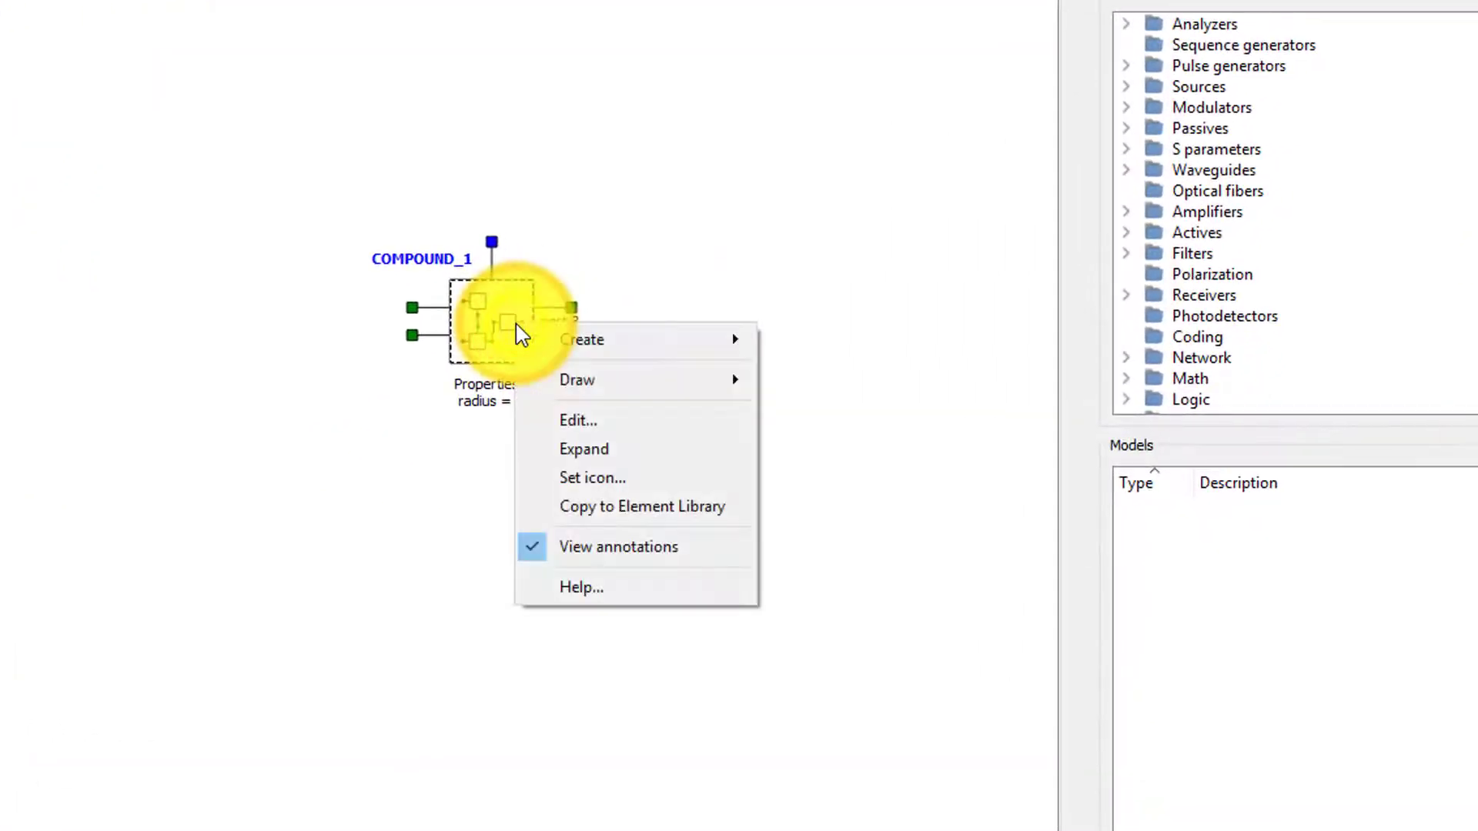
{"action": "left_click", "coordinate": [606, 483]}
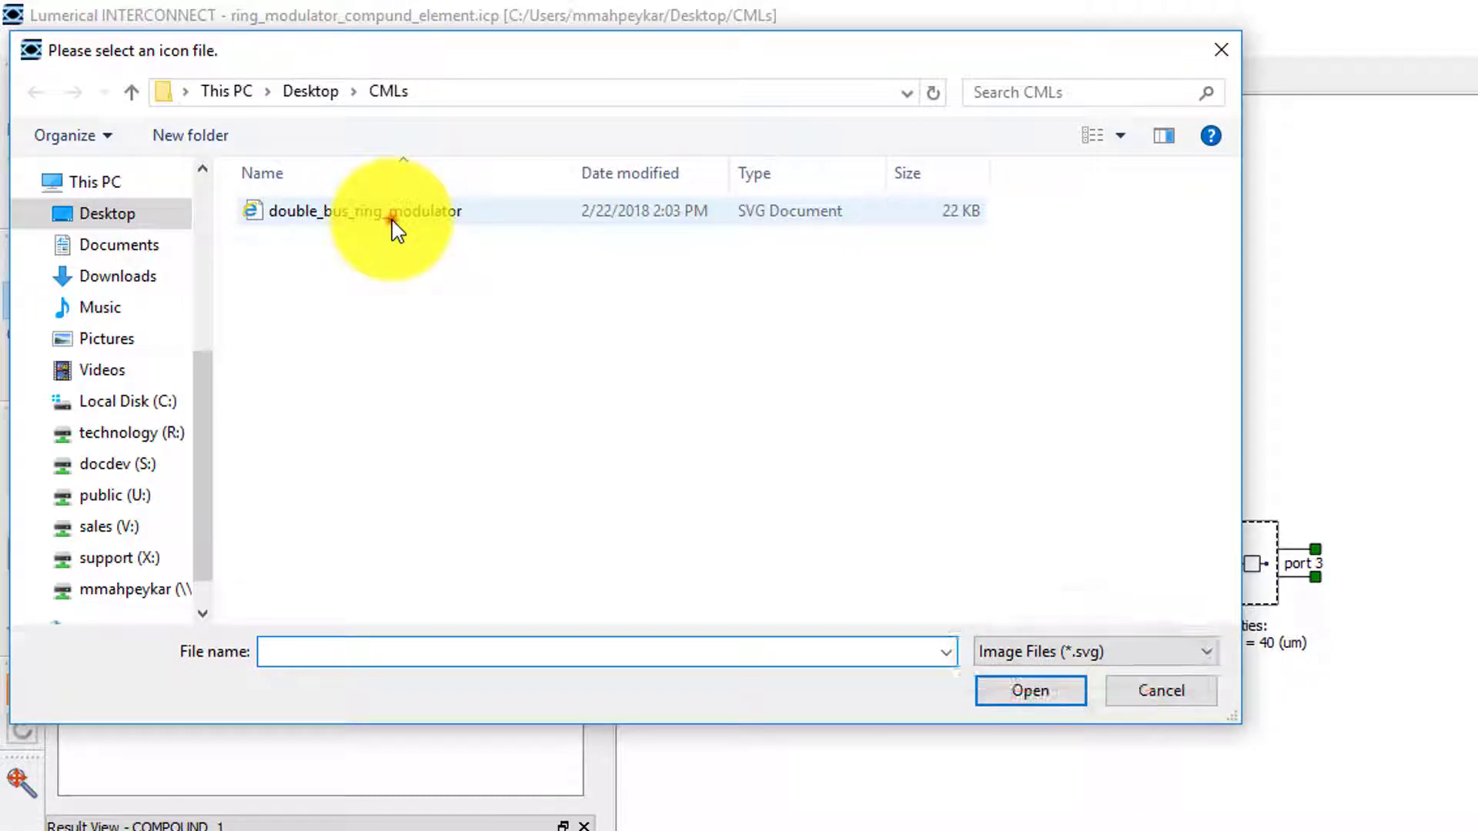
{"action": "double_click", "coordinate": [392, 219]}
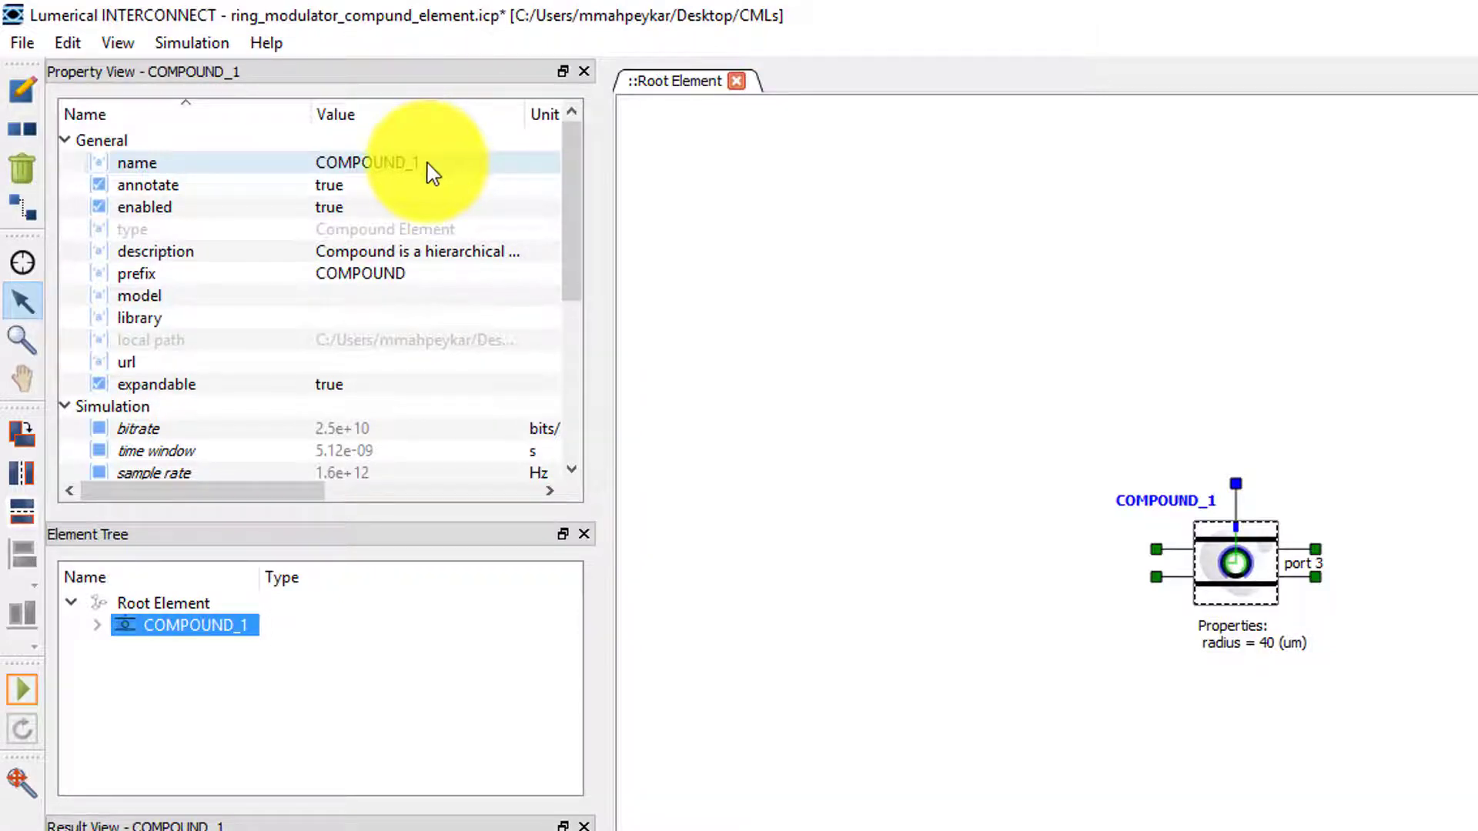
Change the element's name property to 'ring modulator' and its prefix to RM.
{"action": "double_click", "coordinate": [429, 165]}
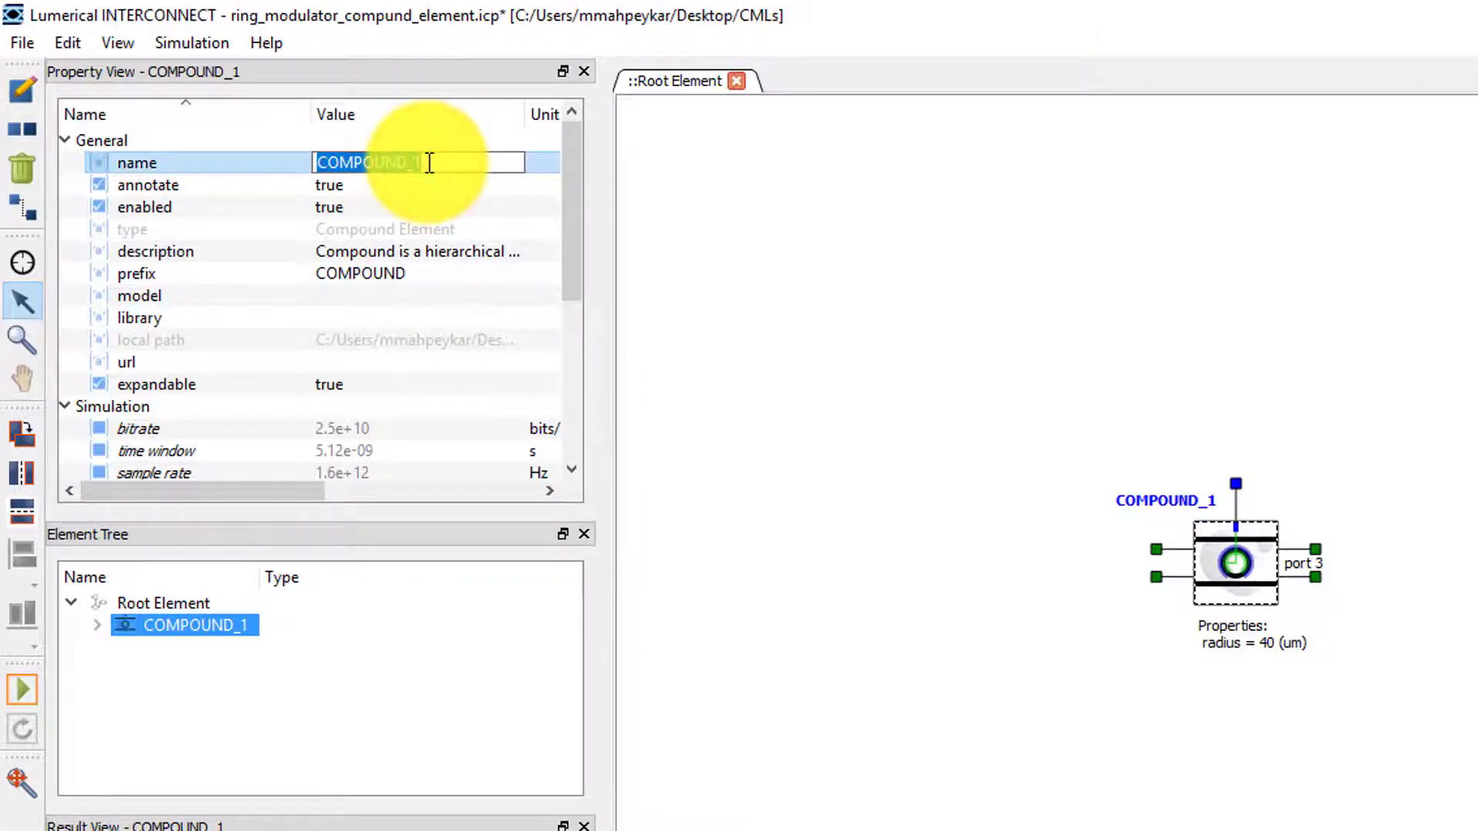
{"action": "type", "text": "ring "}
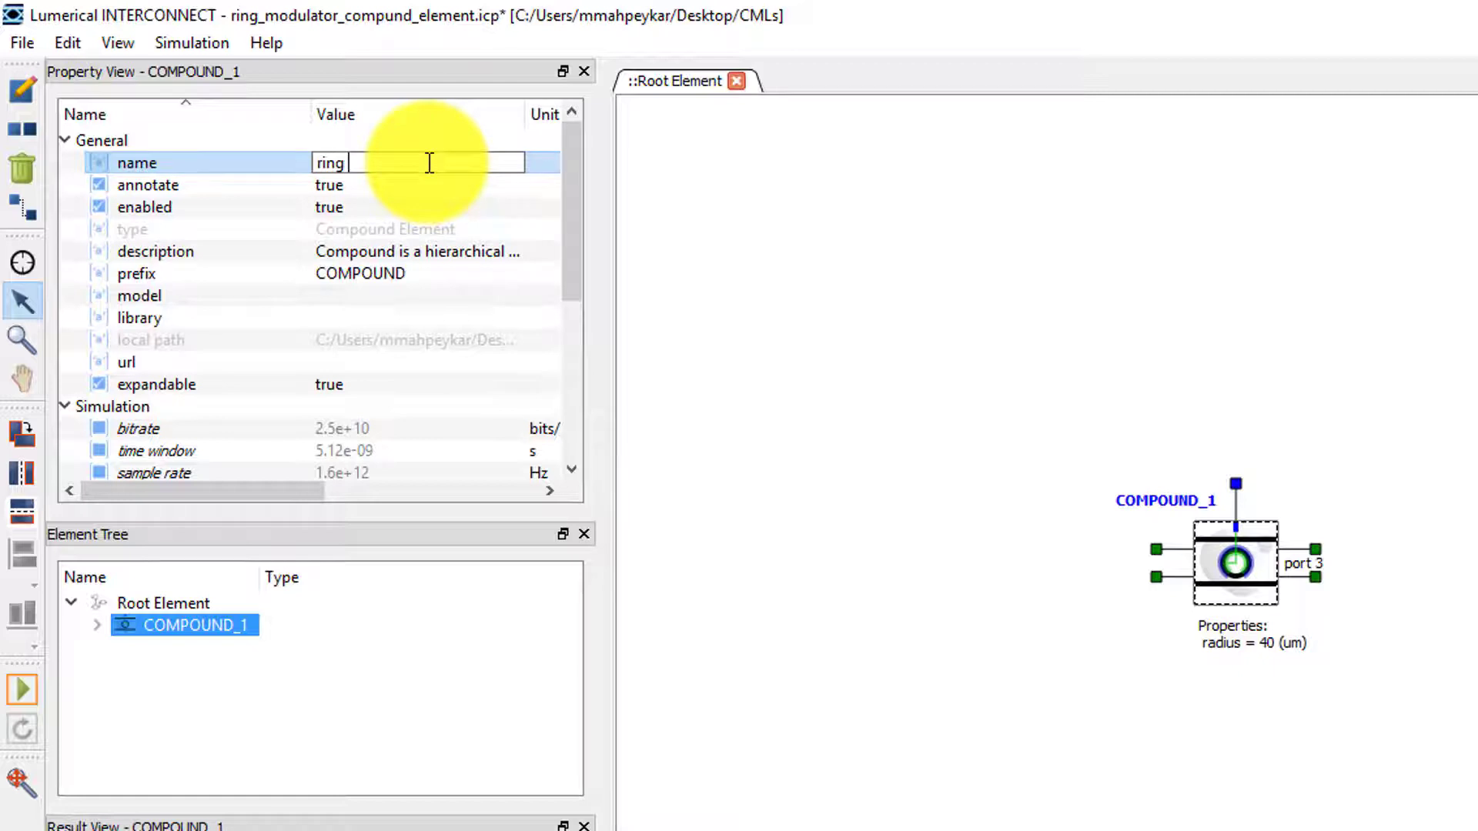
{"action": "type", "text": "modulator"}
{"action": "key", "text": "Return"}
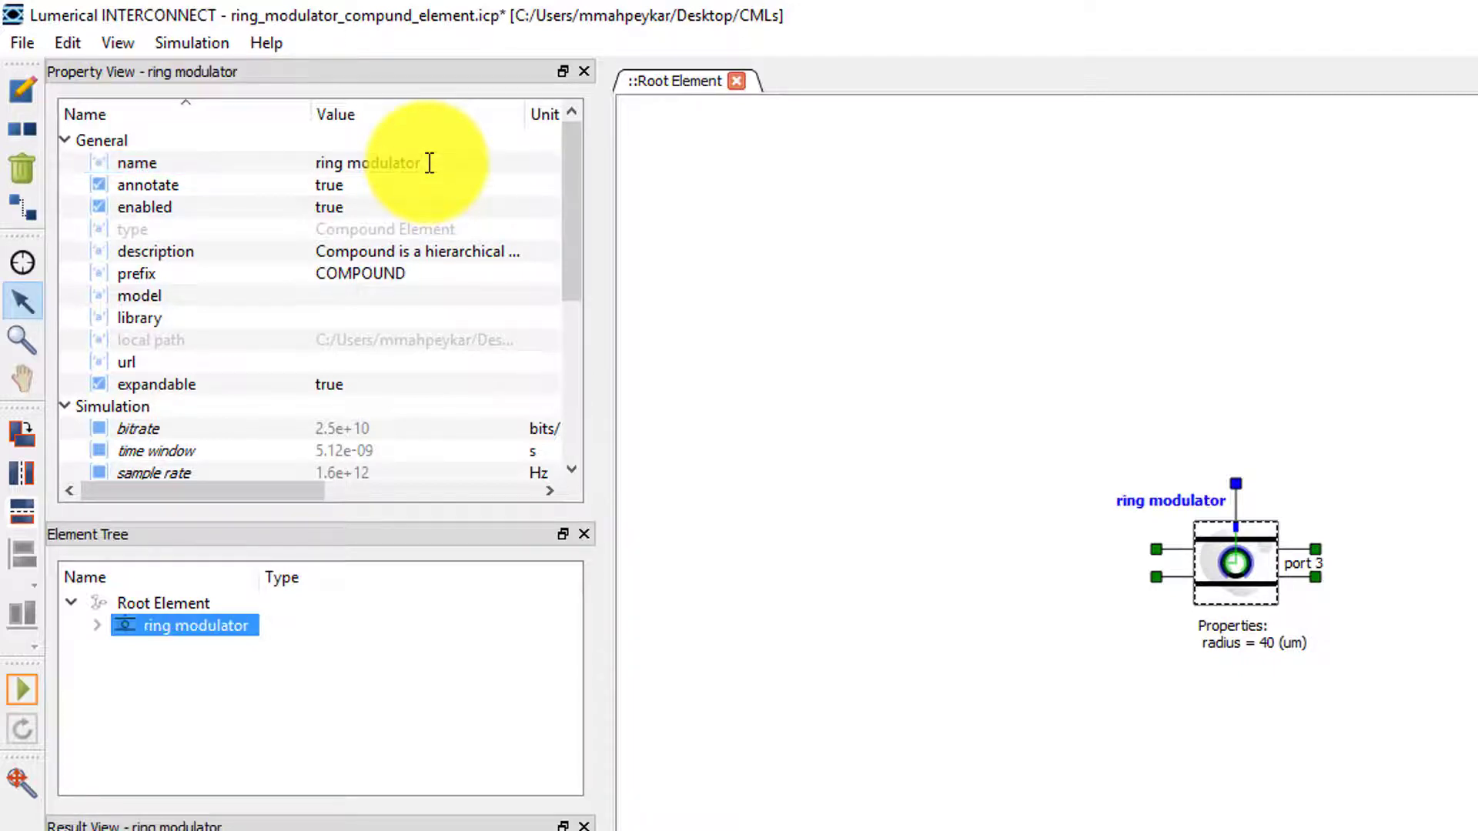
{"action": "double_click", "coordinate": [397, 274]}
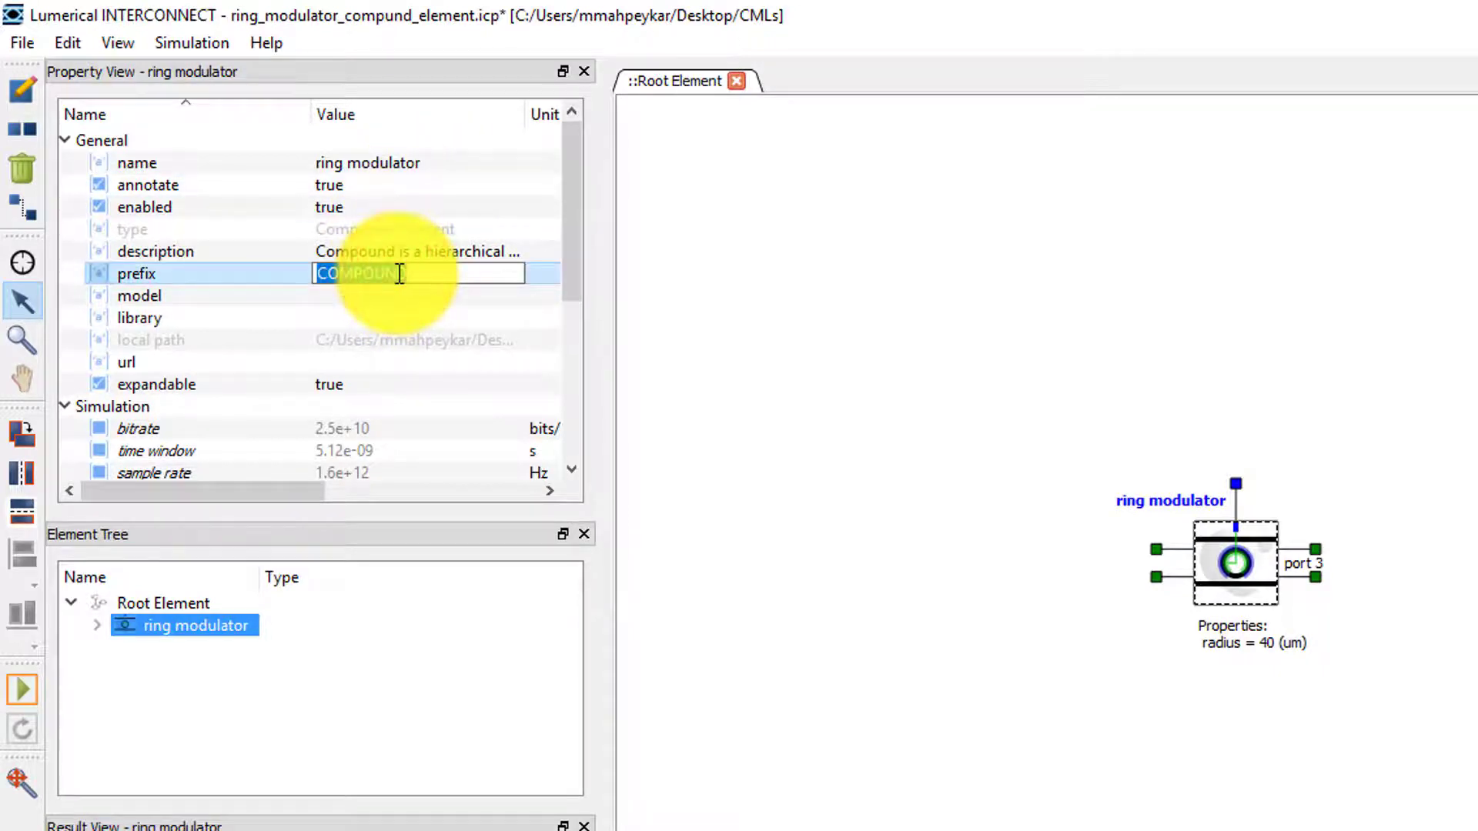
{"action": "type", "text": "RM"}
{"action": "key", "text": "Return"}
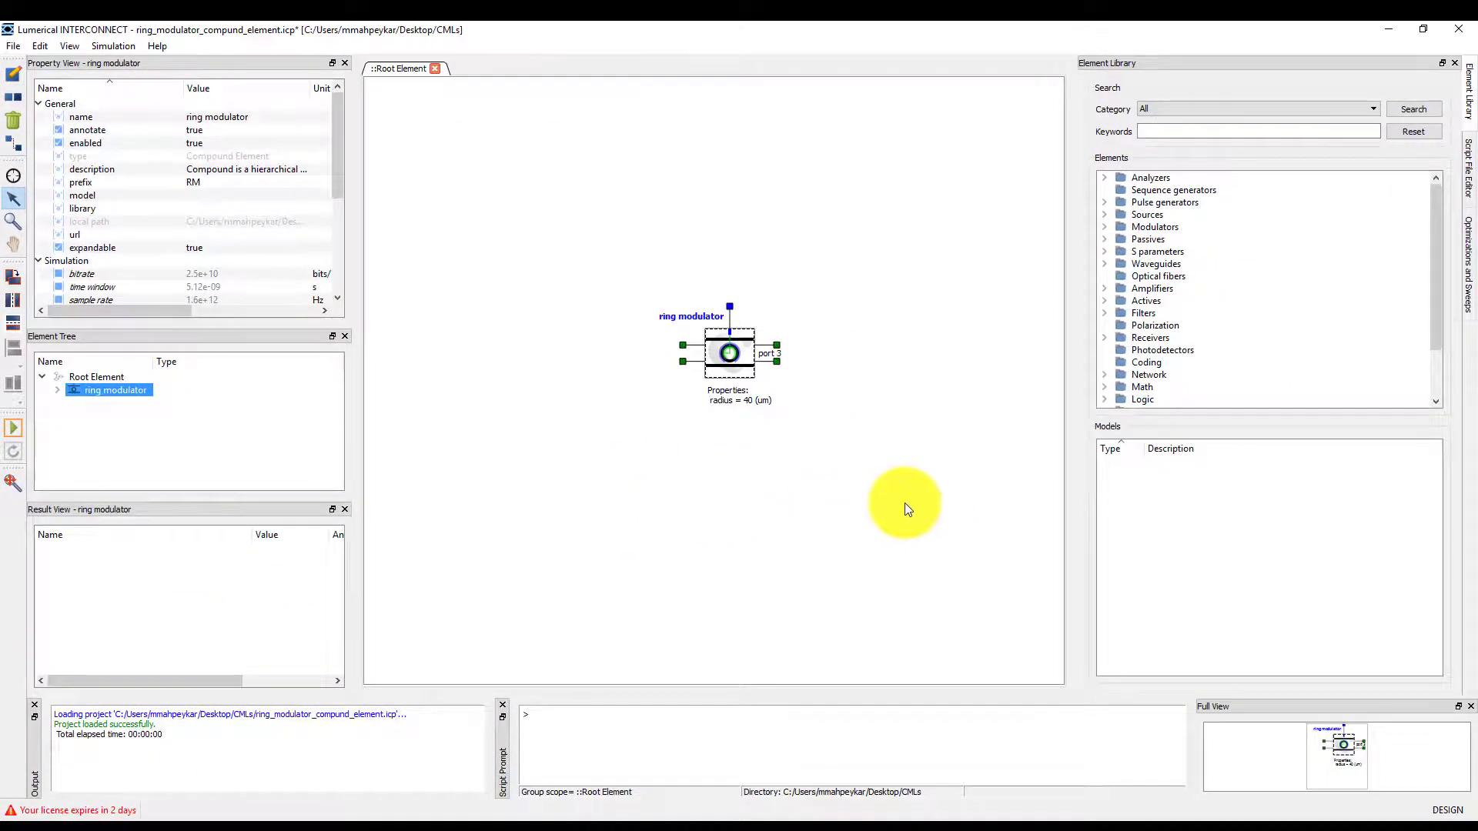
Redirect the Custom element library folder to Desktop\CMLs.
{"action": "left_click", "coordinate": [907, 508]}
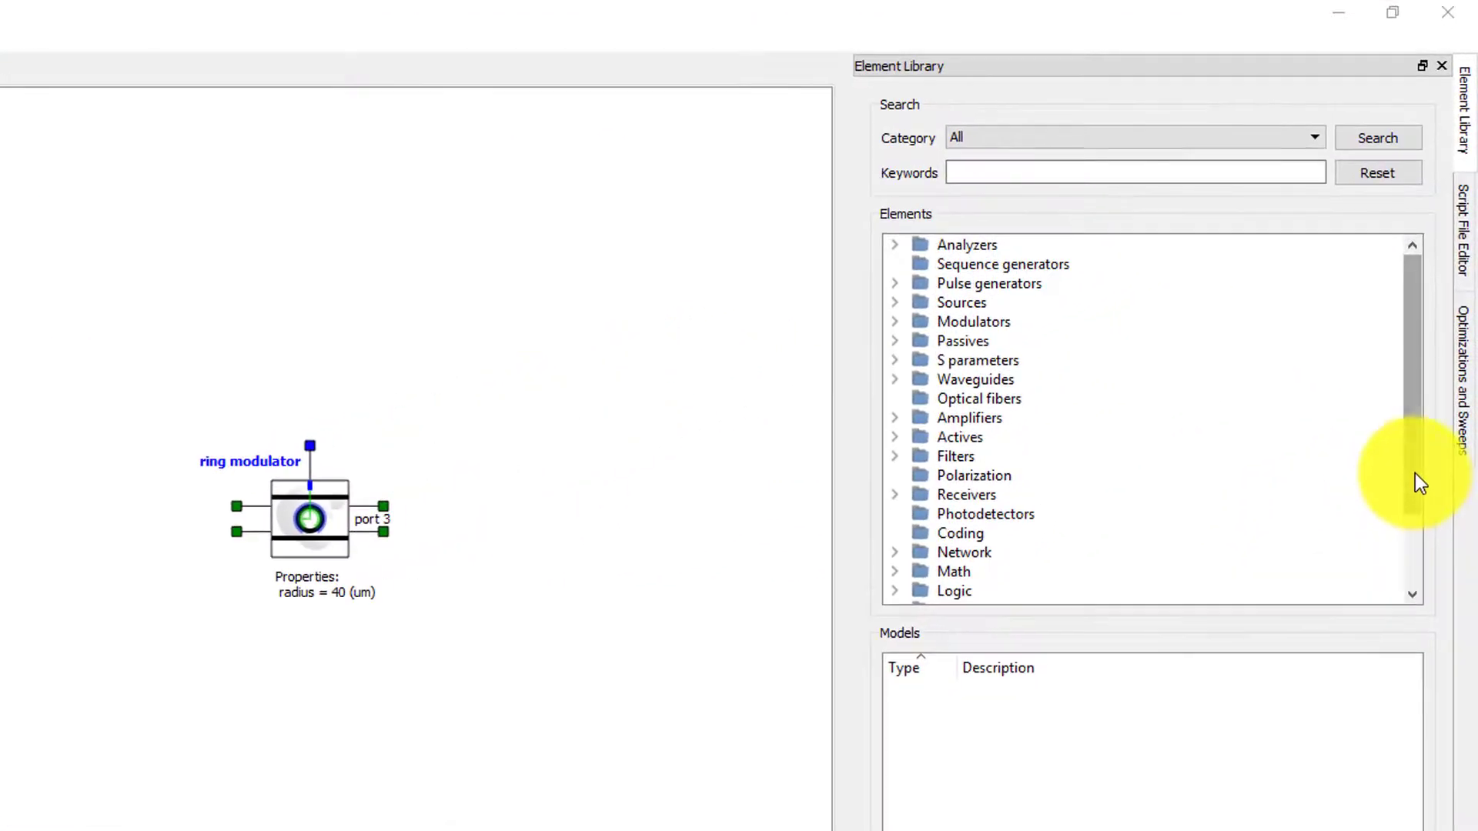
{"action": "left_click_drag", "start_coordinate": [1420, 483], "coordinate": [1419, 587]}
{"action": "right_click", "coordinate": [954, 572]}
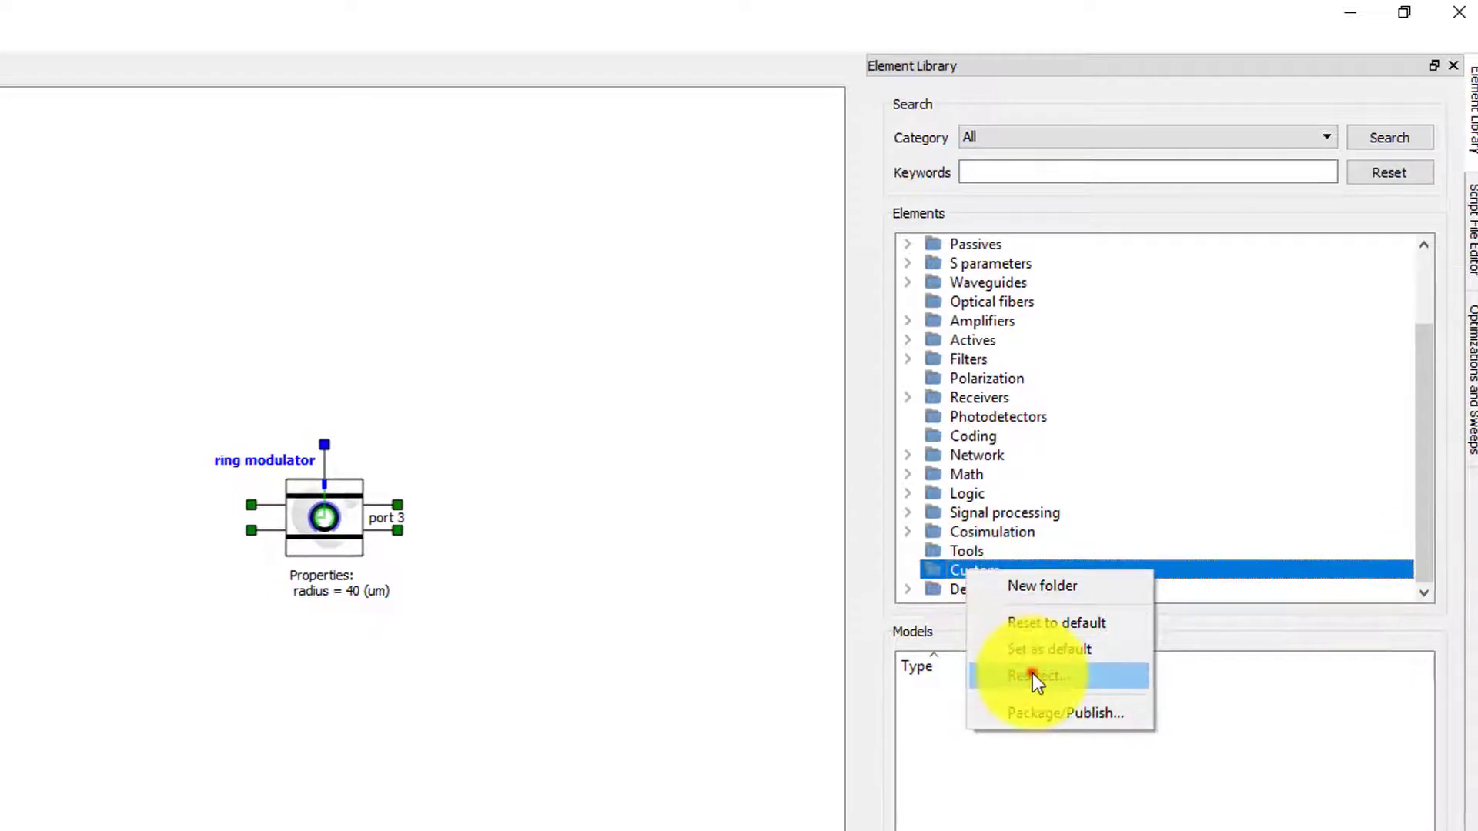
{"action": "left_click", "coordinate": [1030, 679]}
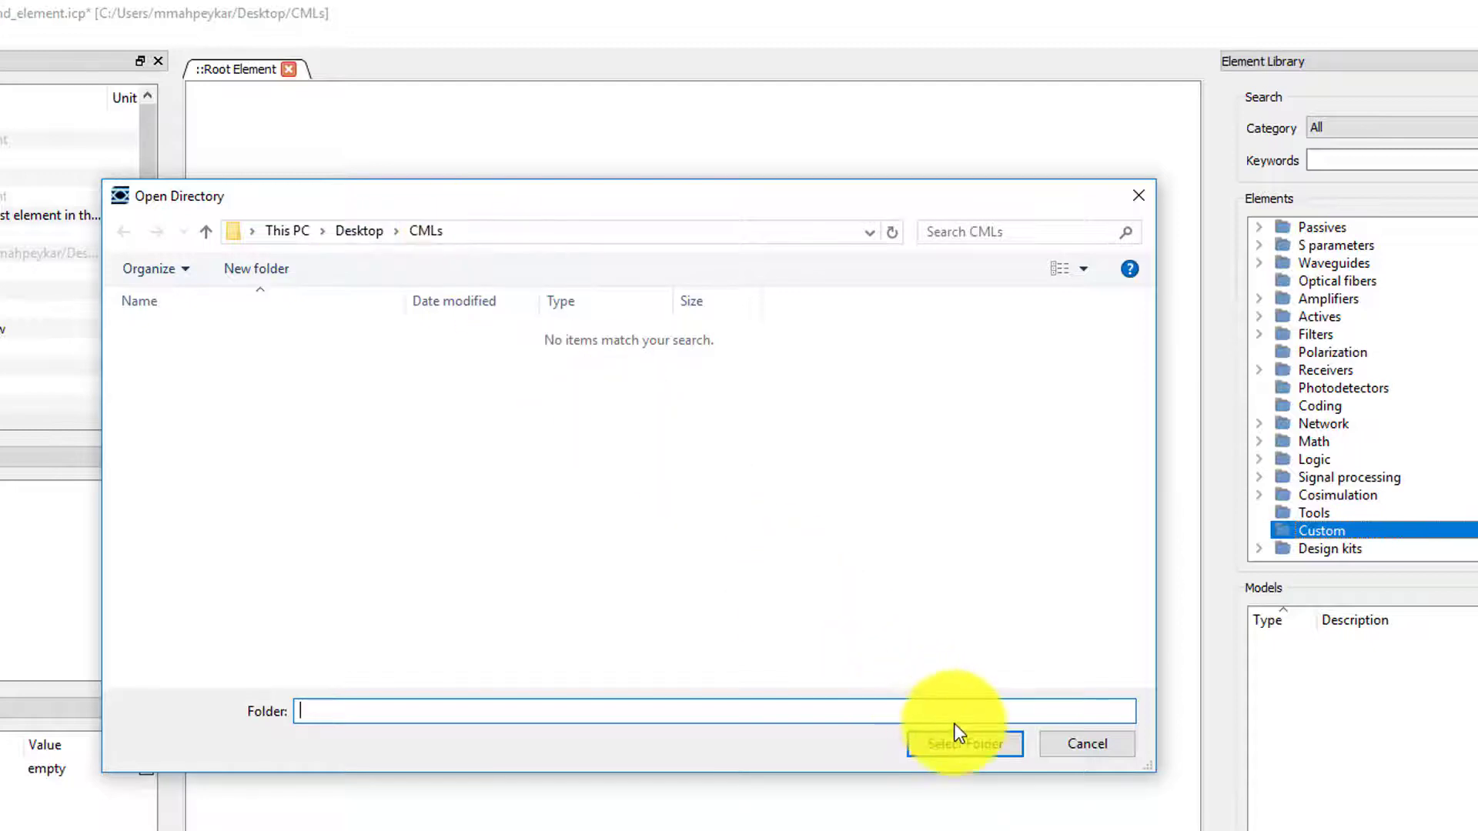
{"action": "left_click", "coordinate": [972, 747]}
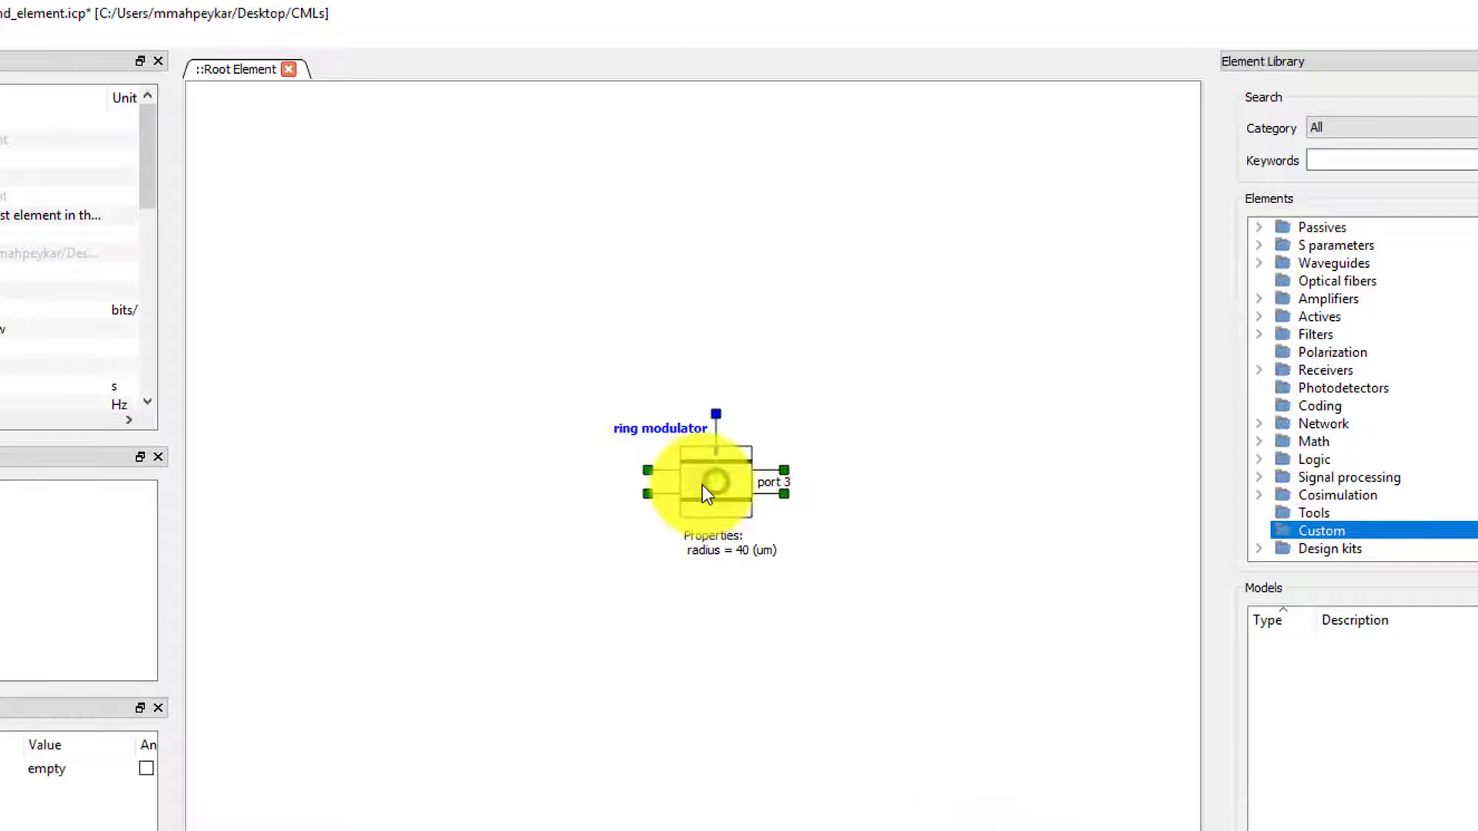
Copy the ring modulator element into the Custom element library.
{"action": "left_click", "coordinate": [702, 484]}
{"action": "right_click", "coordinate": [702, 484]}
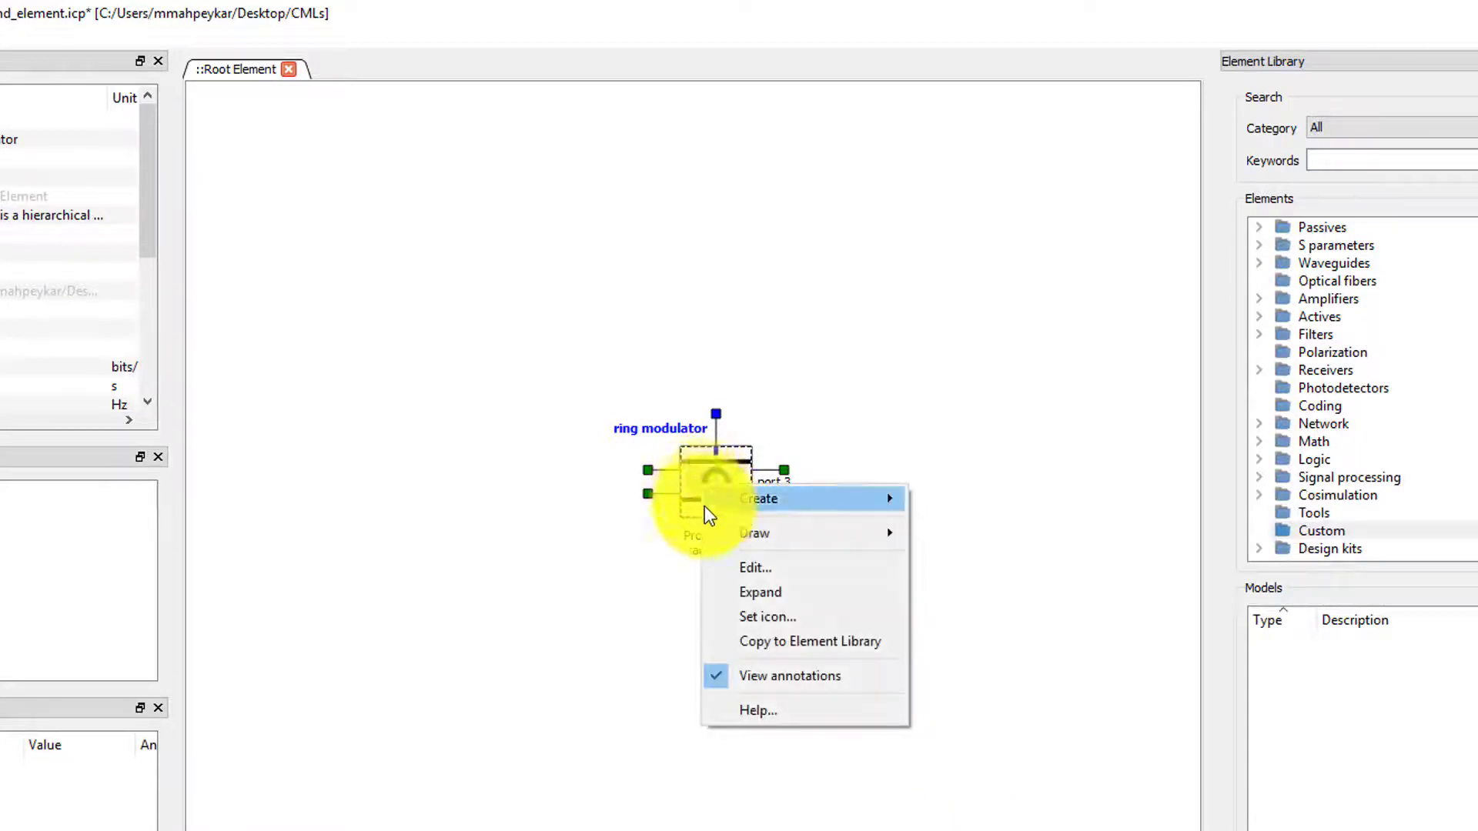
{"action": "left_click", "coordinate": [805, 641]}
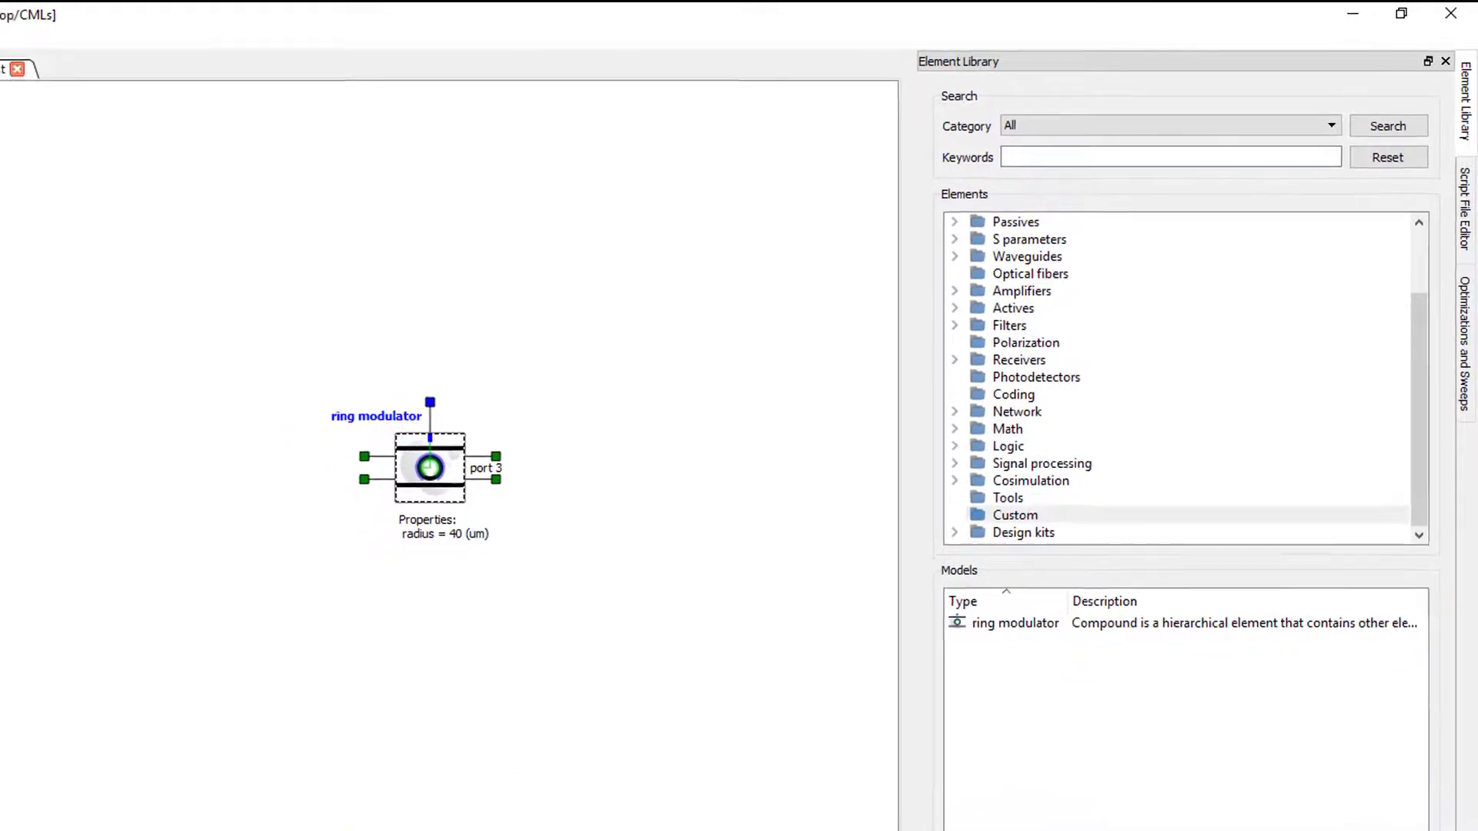
{"action": "left_click", "coordinate": [395, 809]}
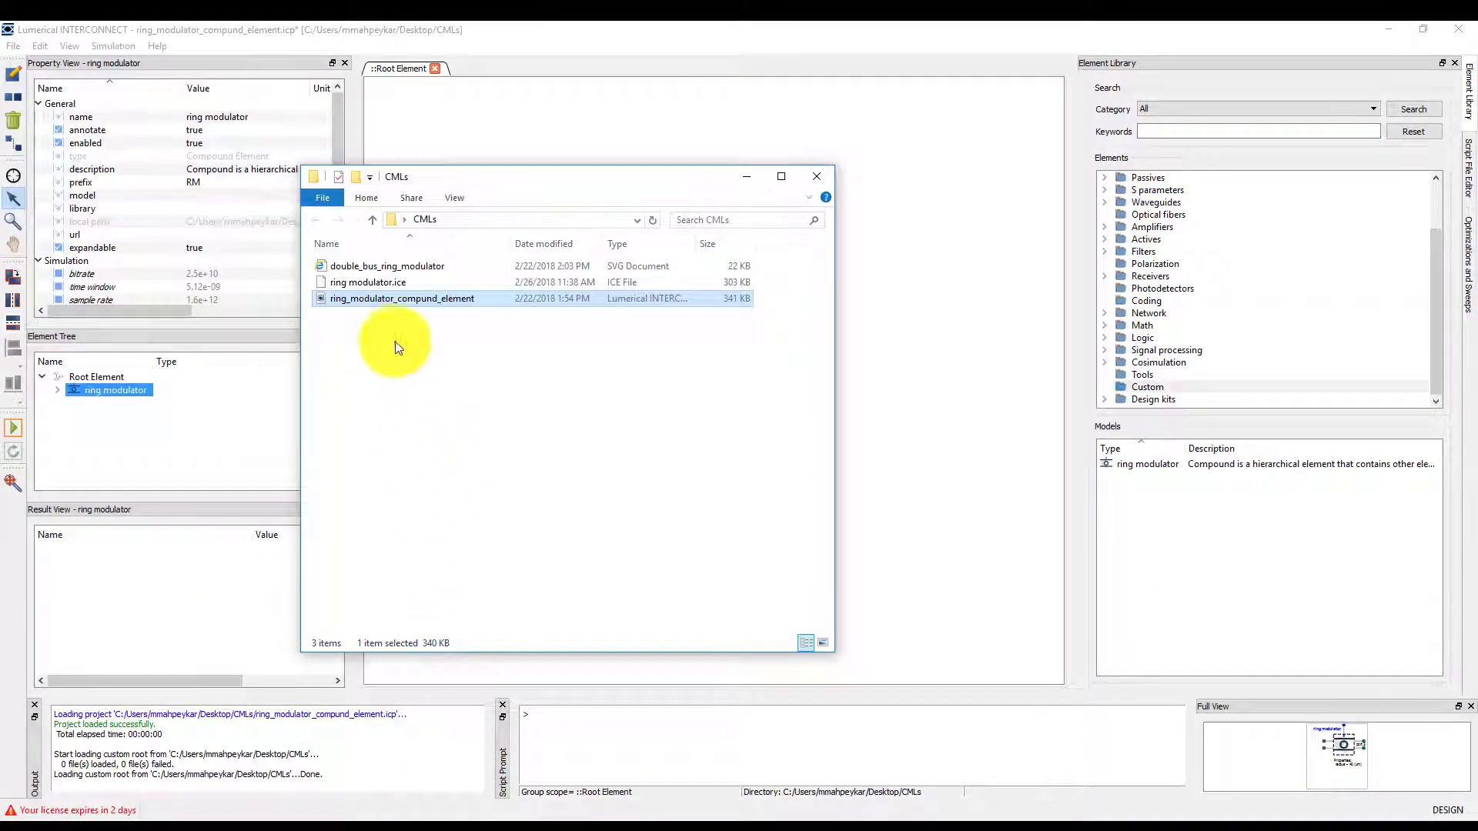
{"action": "left_click", "coordinate": [385, 285]}
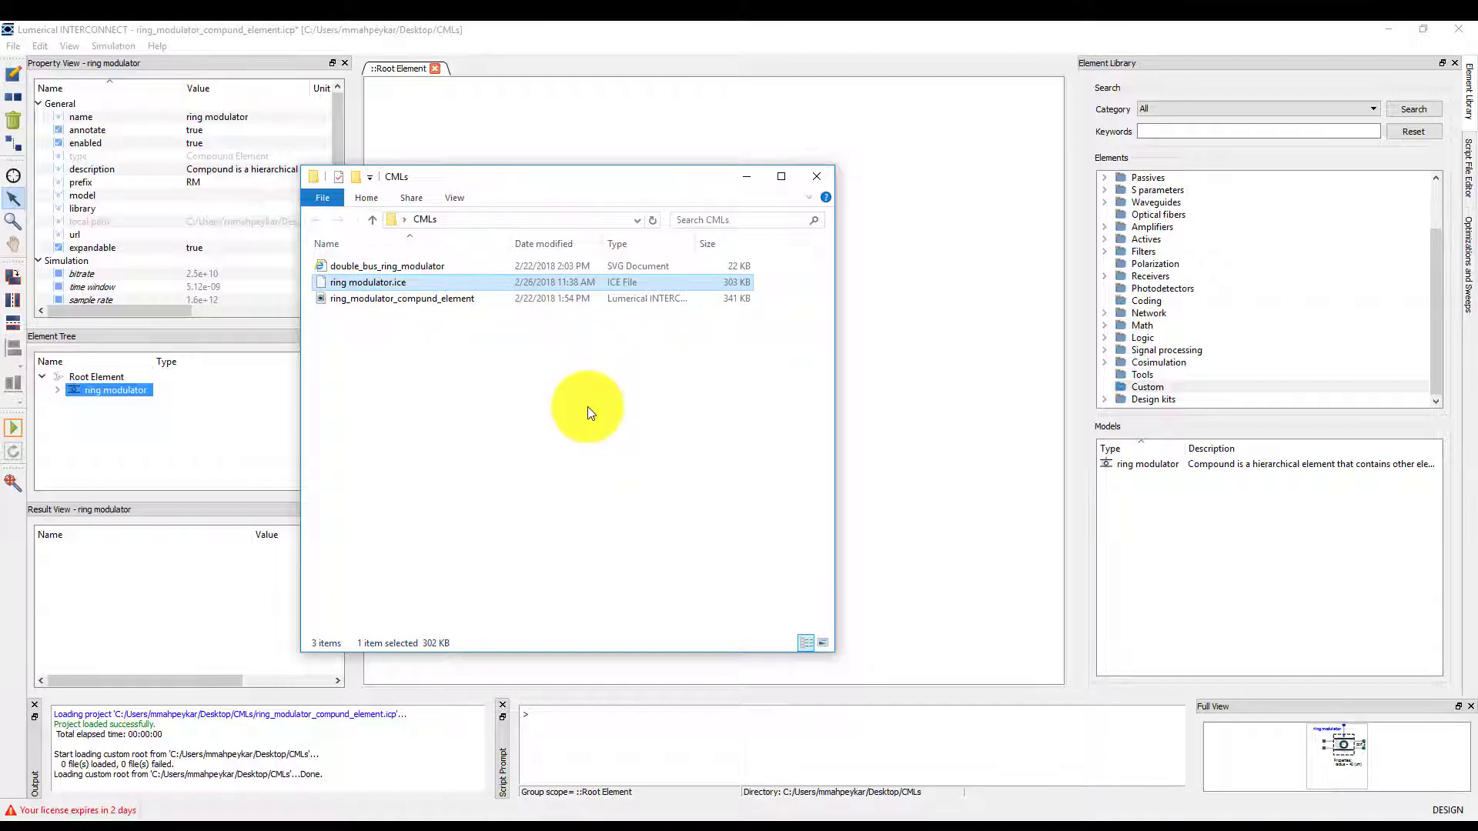
{"action": "left_click", "coordinate": [747, 178]}
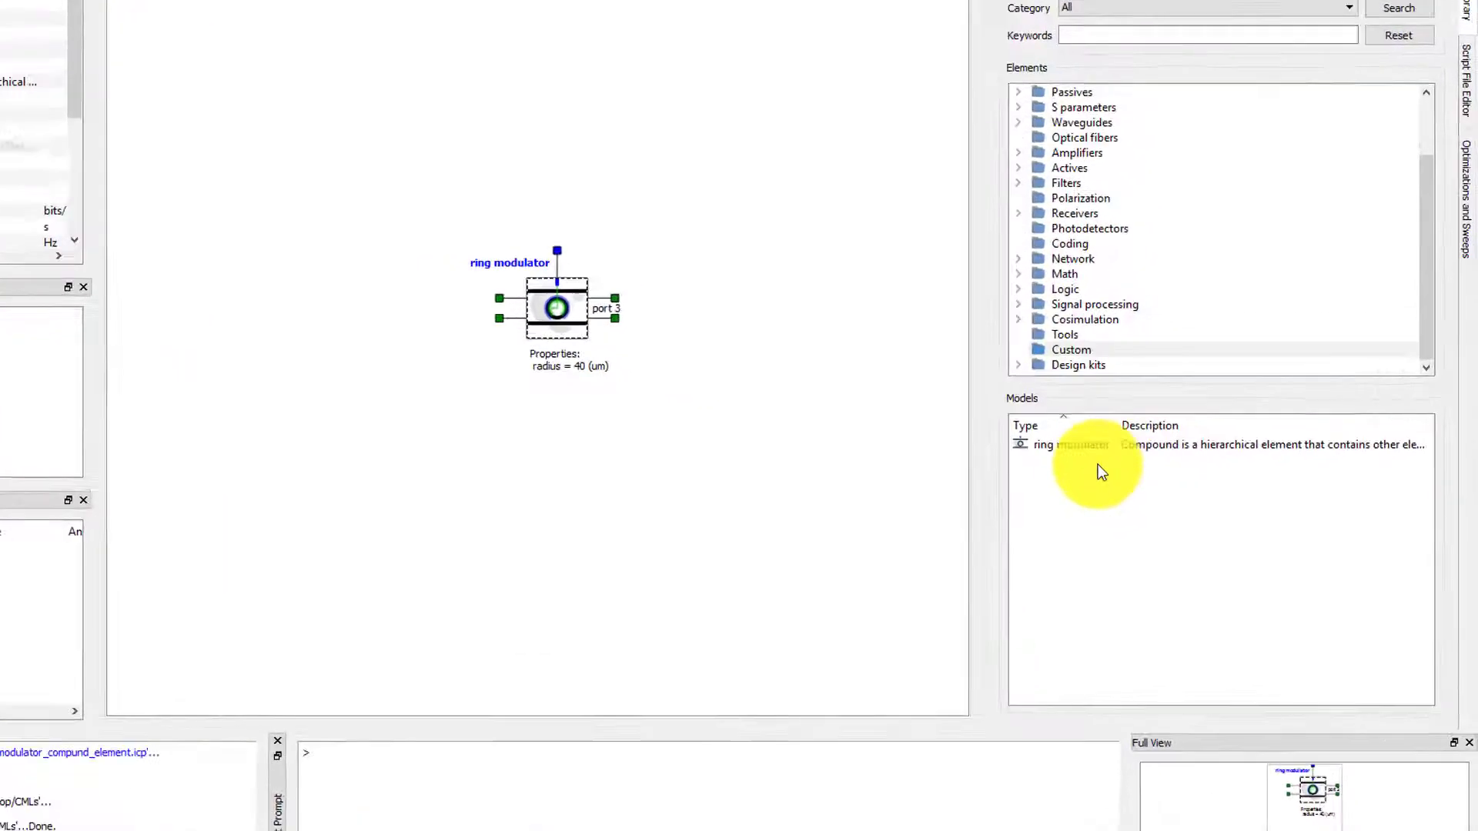
Export the Custom ring modulator model's HTML help to the CMLs folder and select ring_modulator.html.
{"action": "left_click", "coordinate": [1149, 460]}
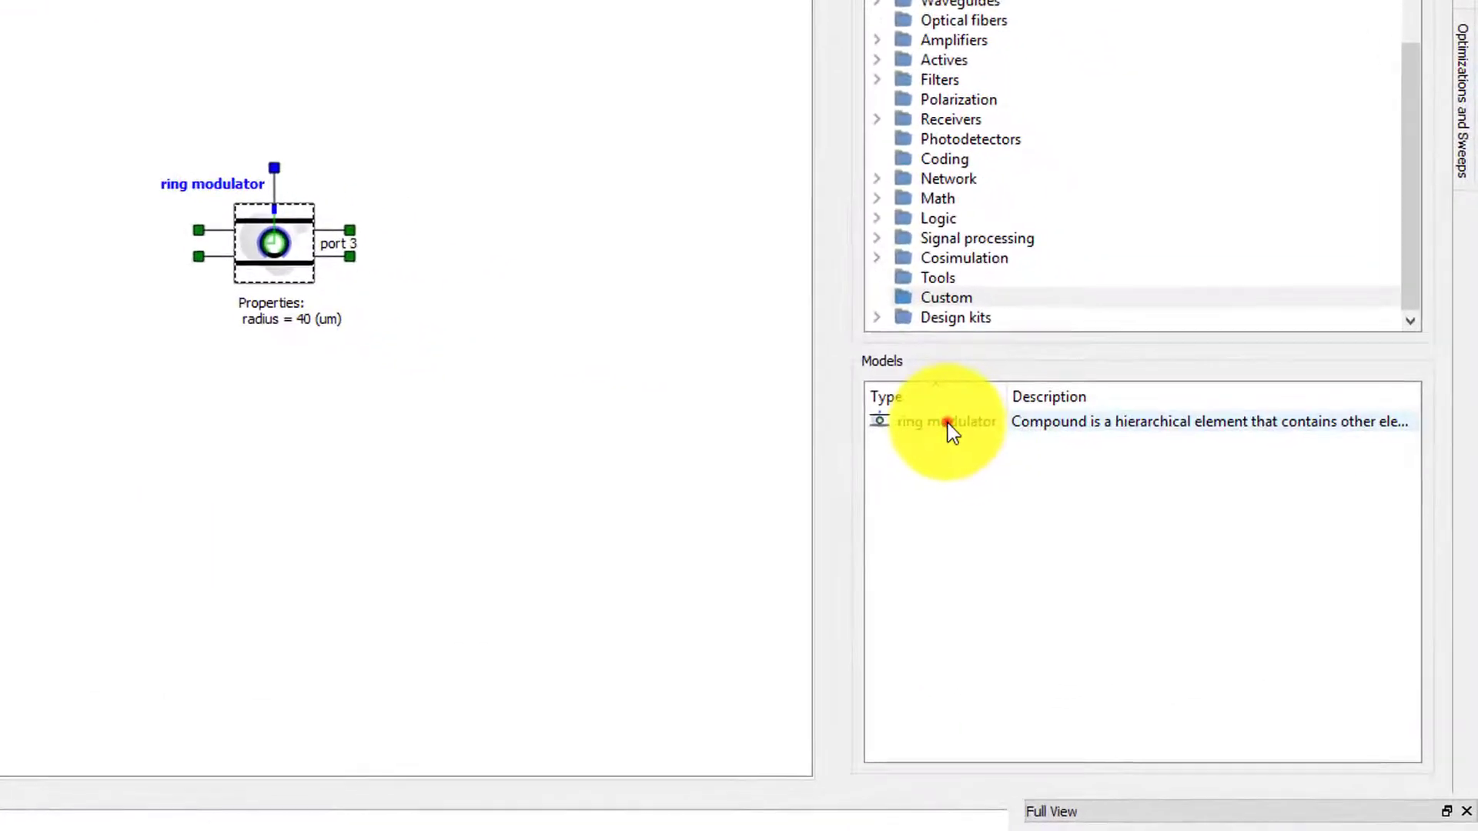
{"action": "right_click", "coordinate": [945, 422]}
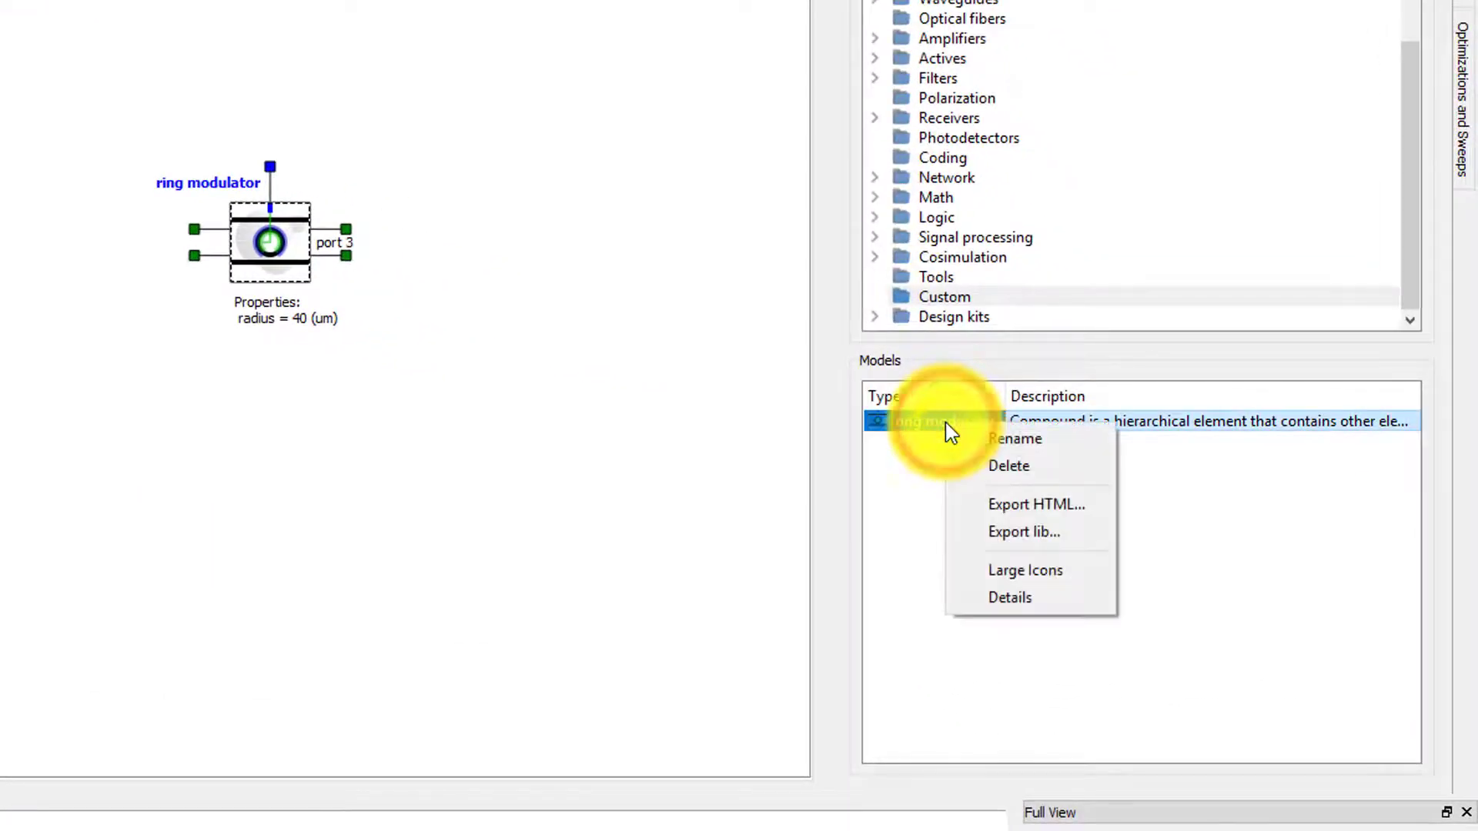
{"action": "left_click", "coordinate": [1004, 499]}
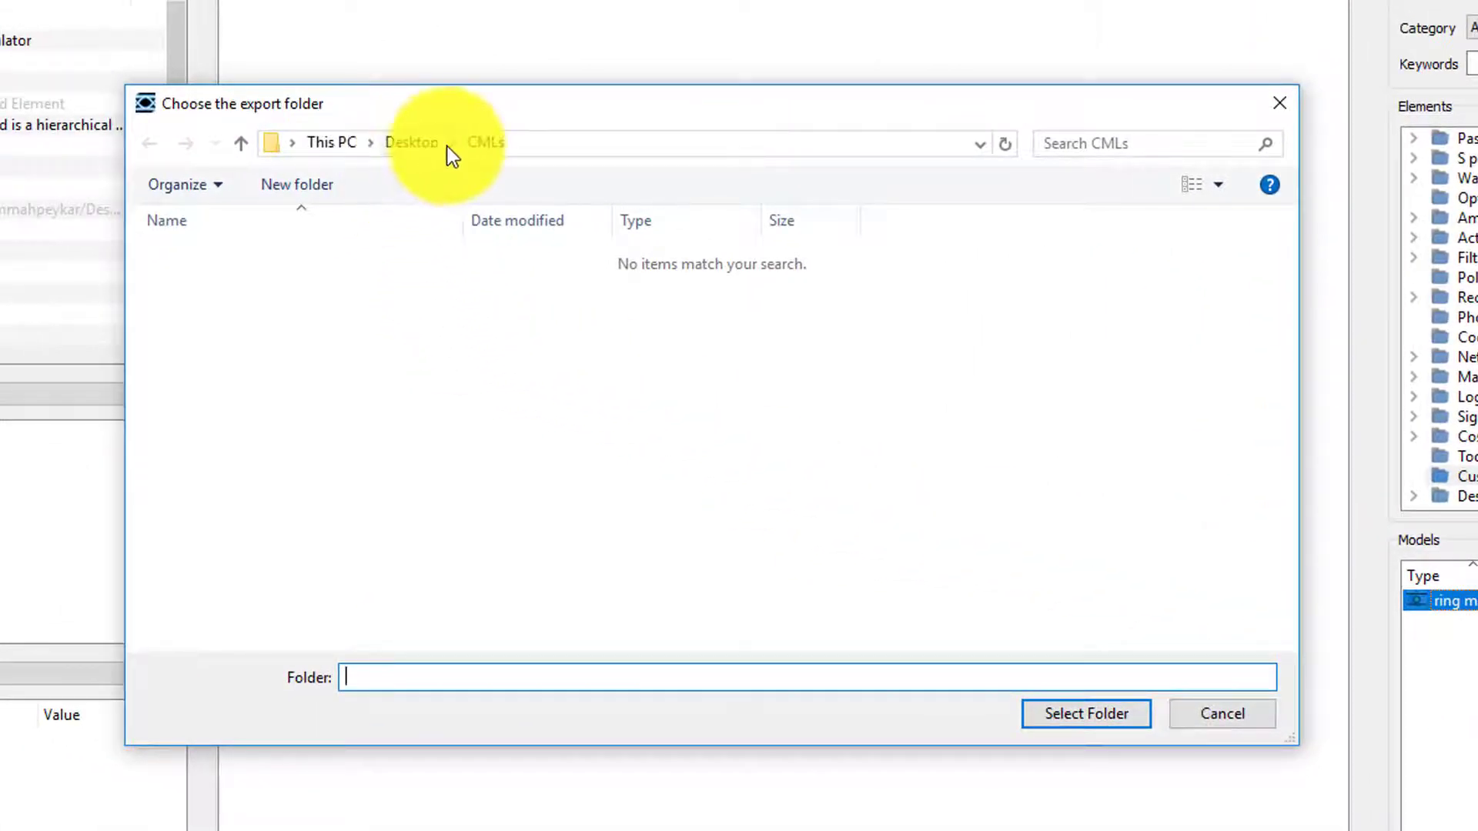
{"action": "left_click", "coordinate": [1081, 719]}
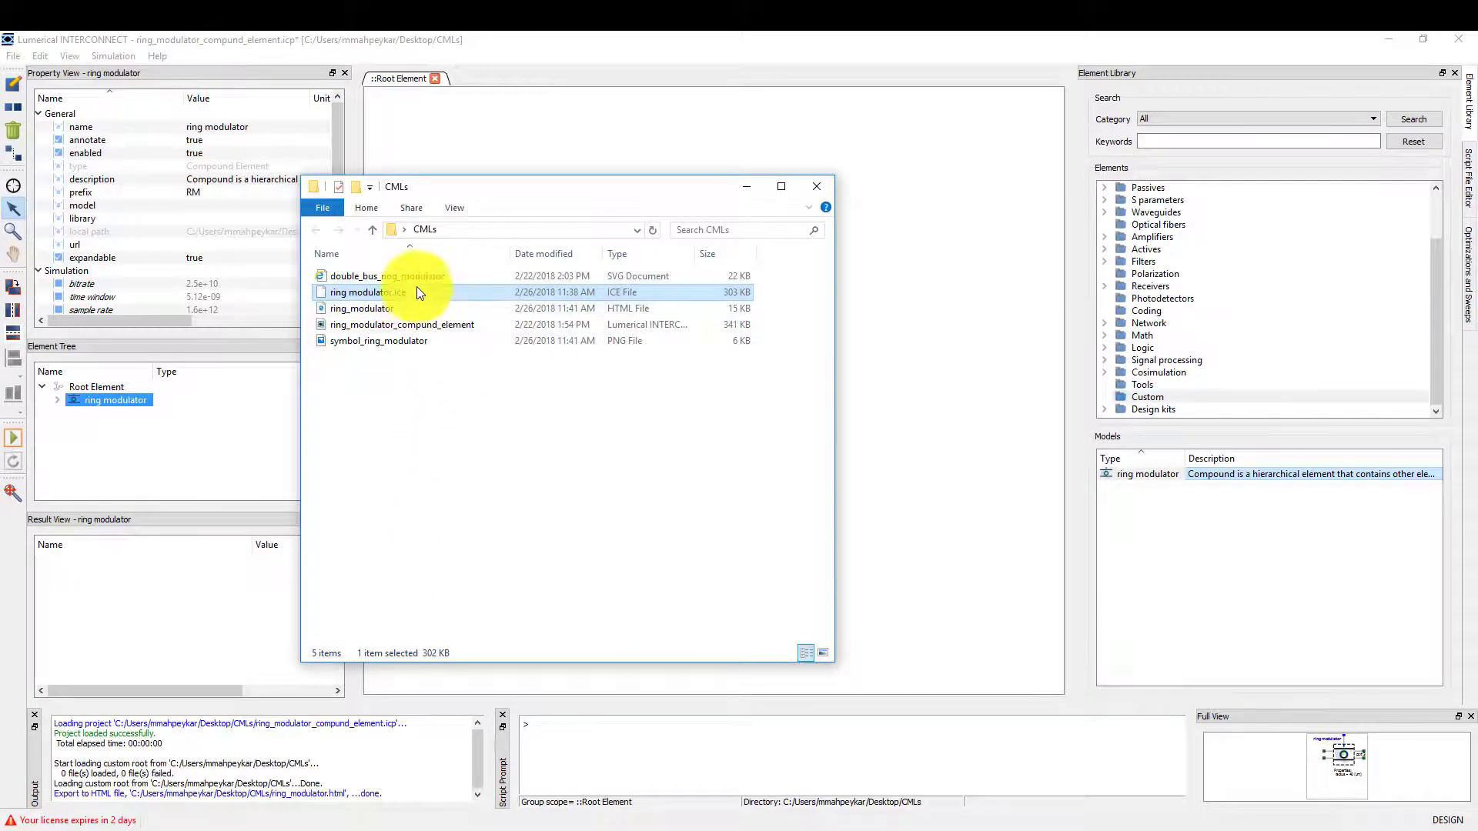
{"action": "left_click", "coordinate": [380, 312]}
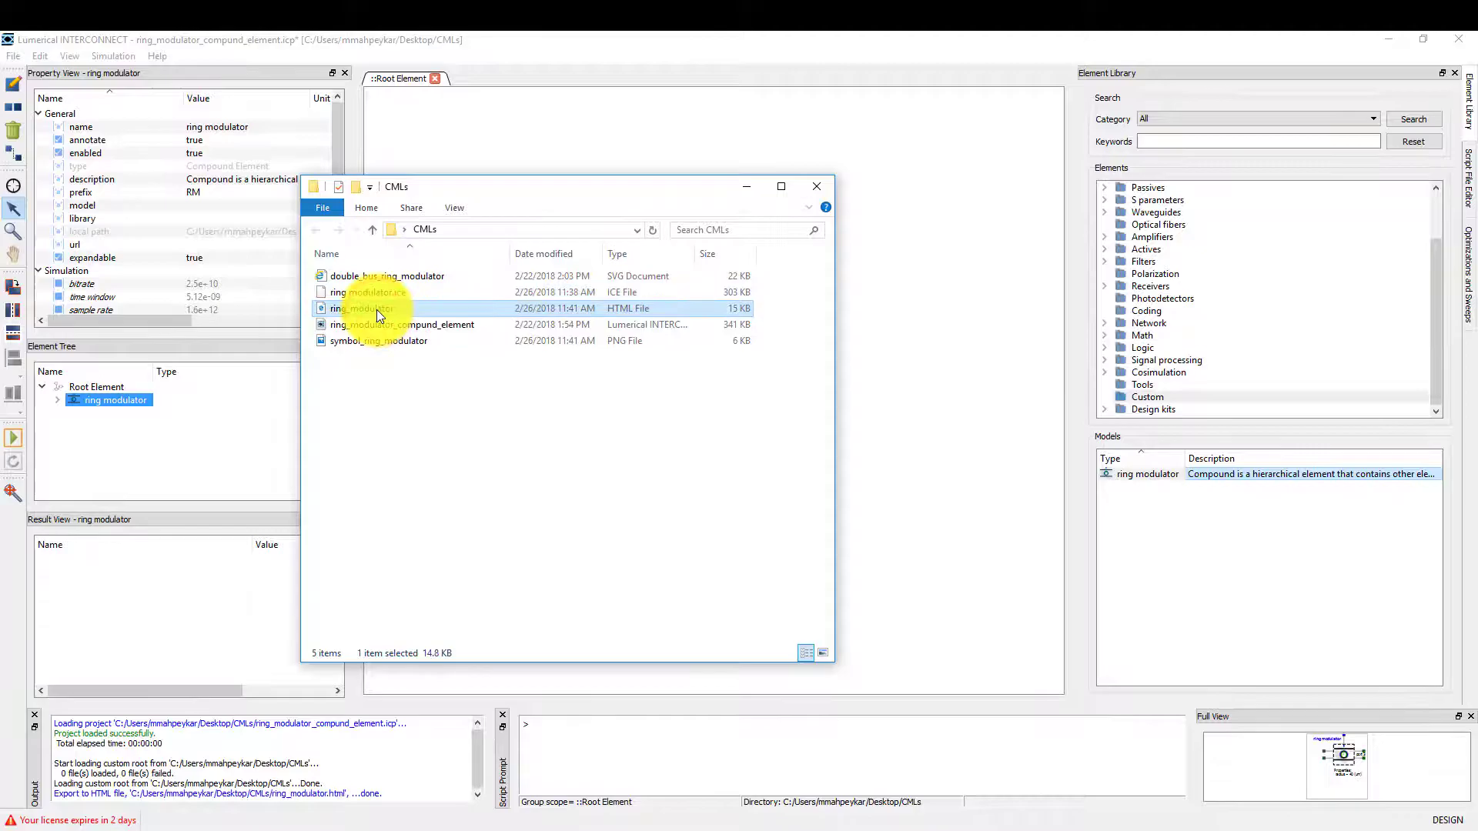
Open ring_modulator.html in Edge and scroll through the RM help page.
{"action": "double_click", "coordinate": [376, 310]}
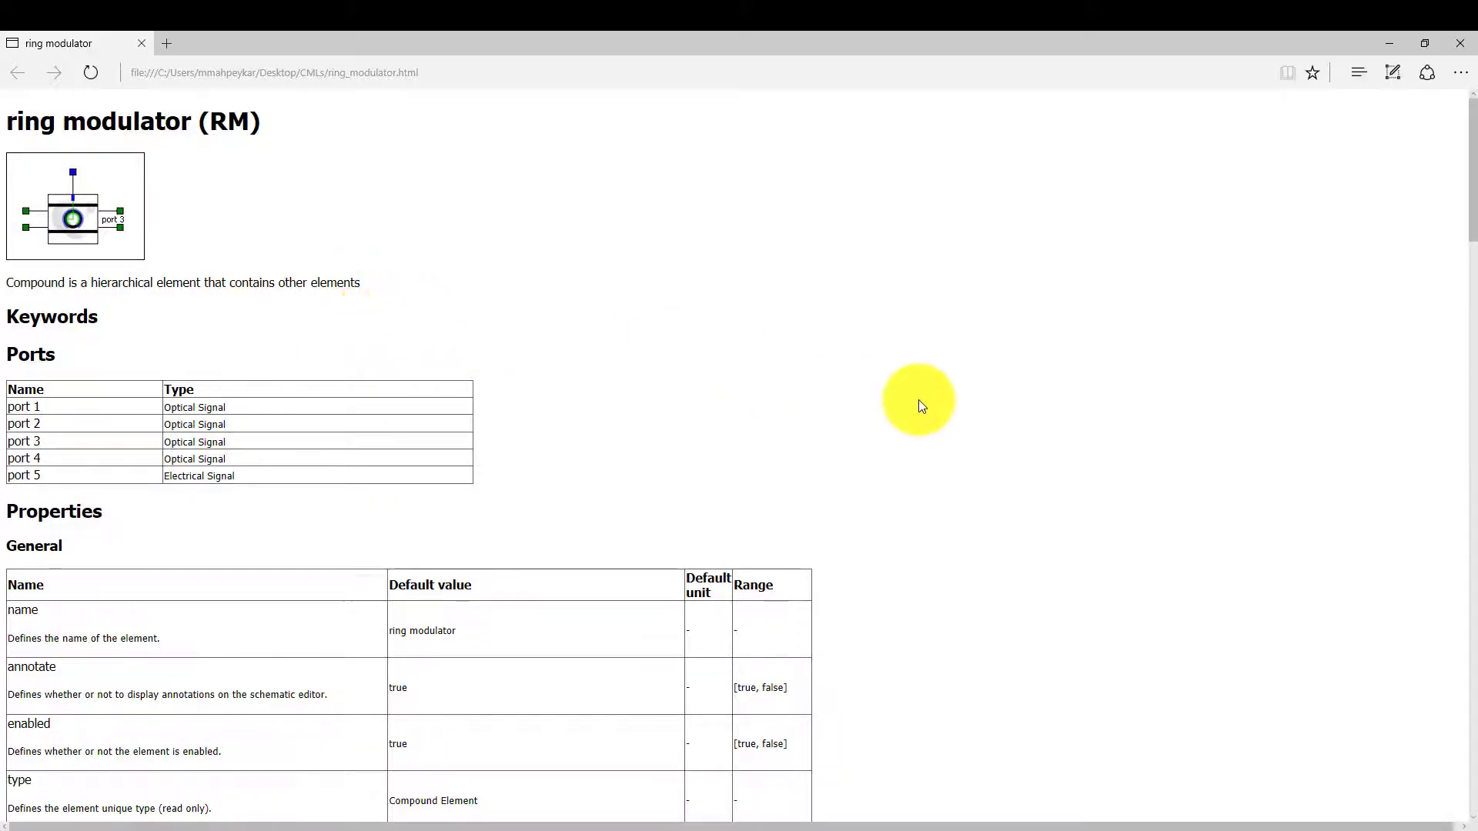
{"action": "scroll", "coordinate": [939, 396], "scroll_direction": "down", "scroll_amount": 15}
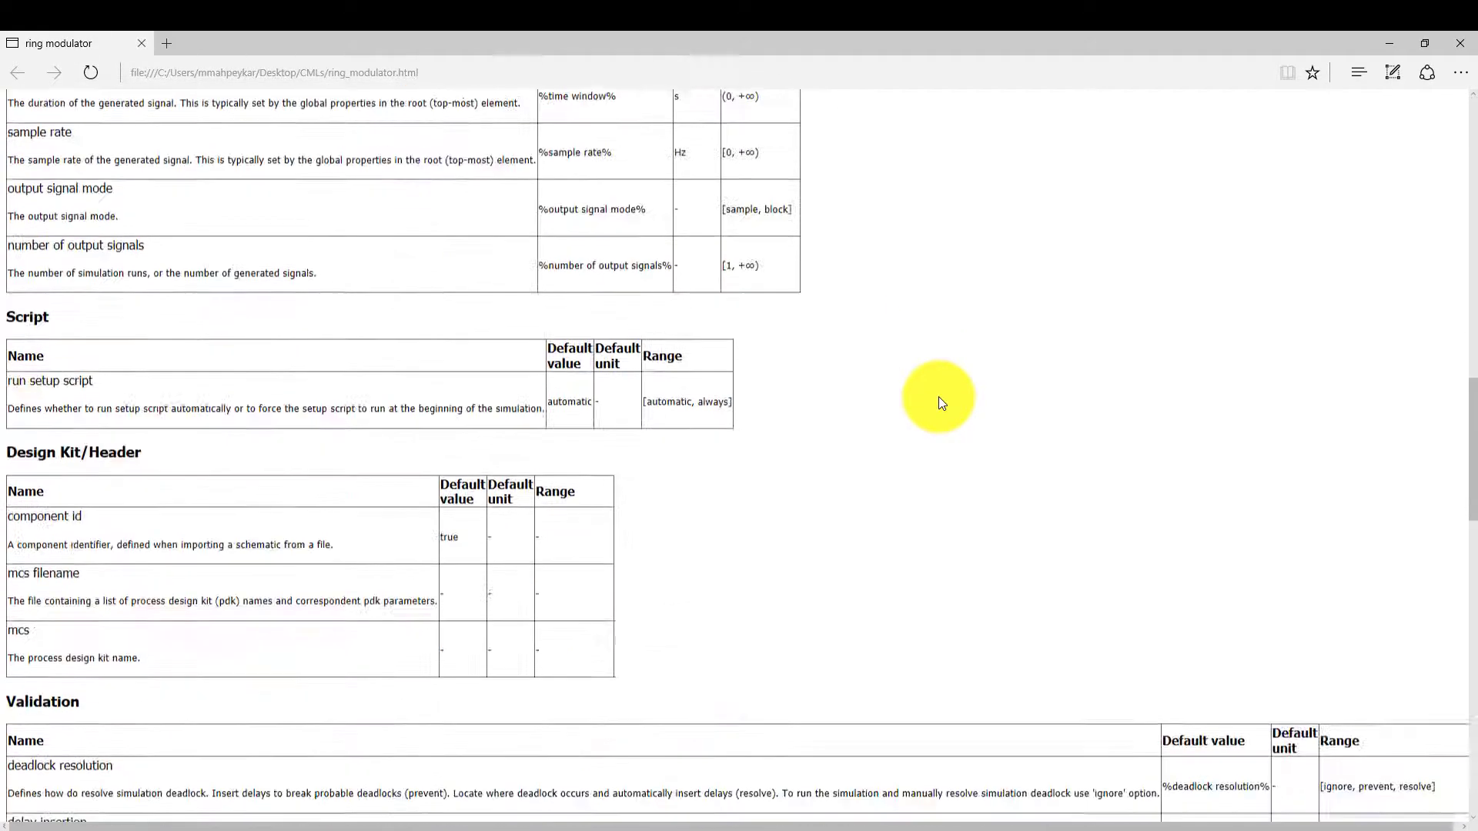
{"action": "scroll", "coordinate": [939, 396], "scroll_direction": "up", "scroll_amount": 15}
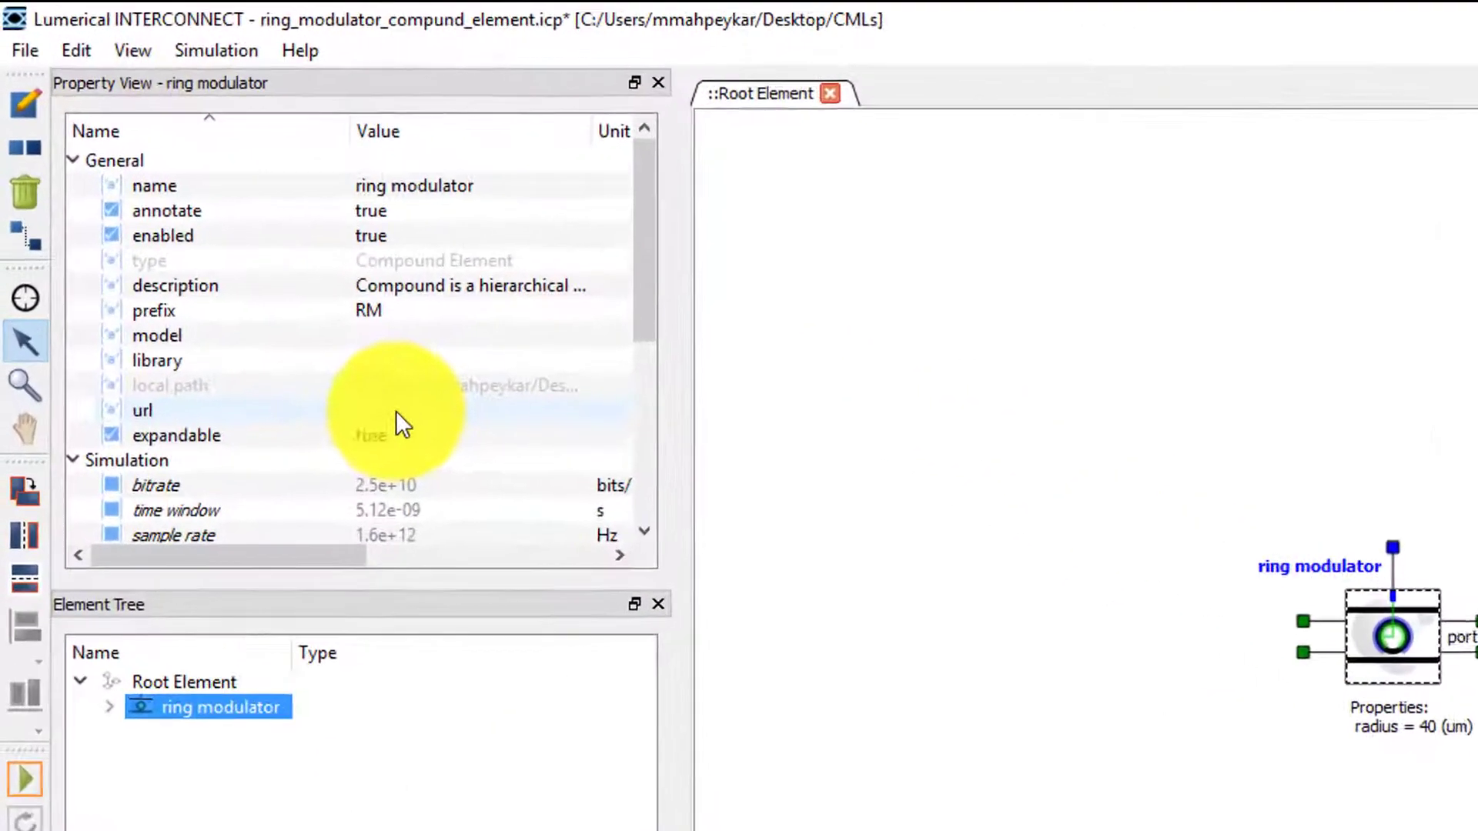
Paste the file:/// path of ring_modulator.html into the ring modulator's url property.
{"action": "left_click", "coordinate": [206, 229]}
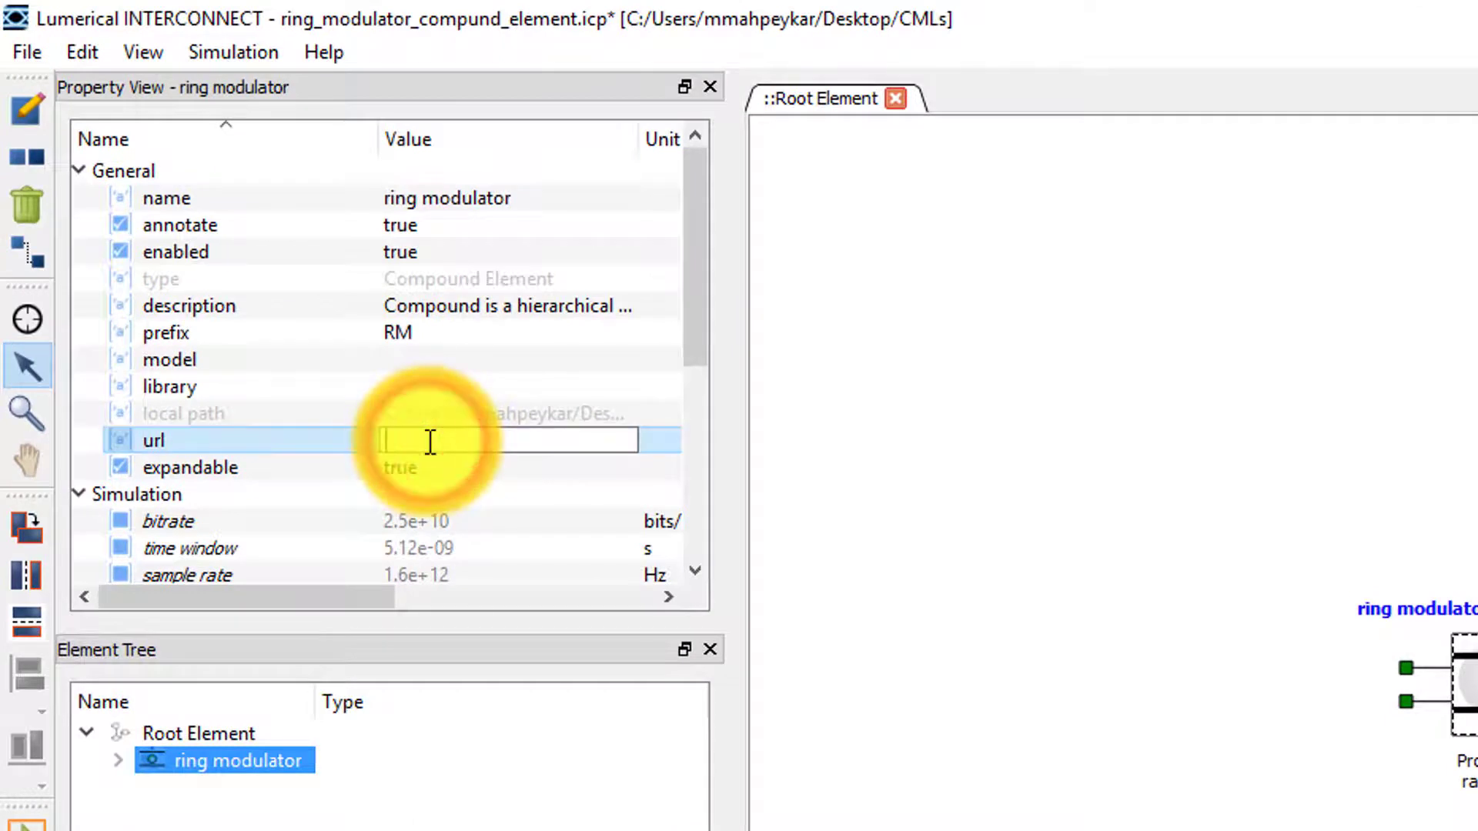
{"action": "key", "text": "ctrl+v"}
{"action": "key", "text": "Return"}
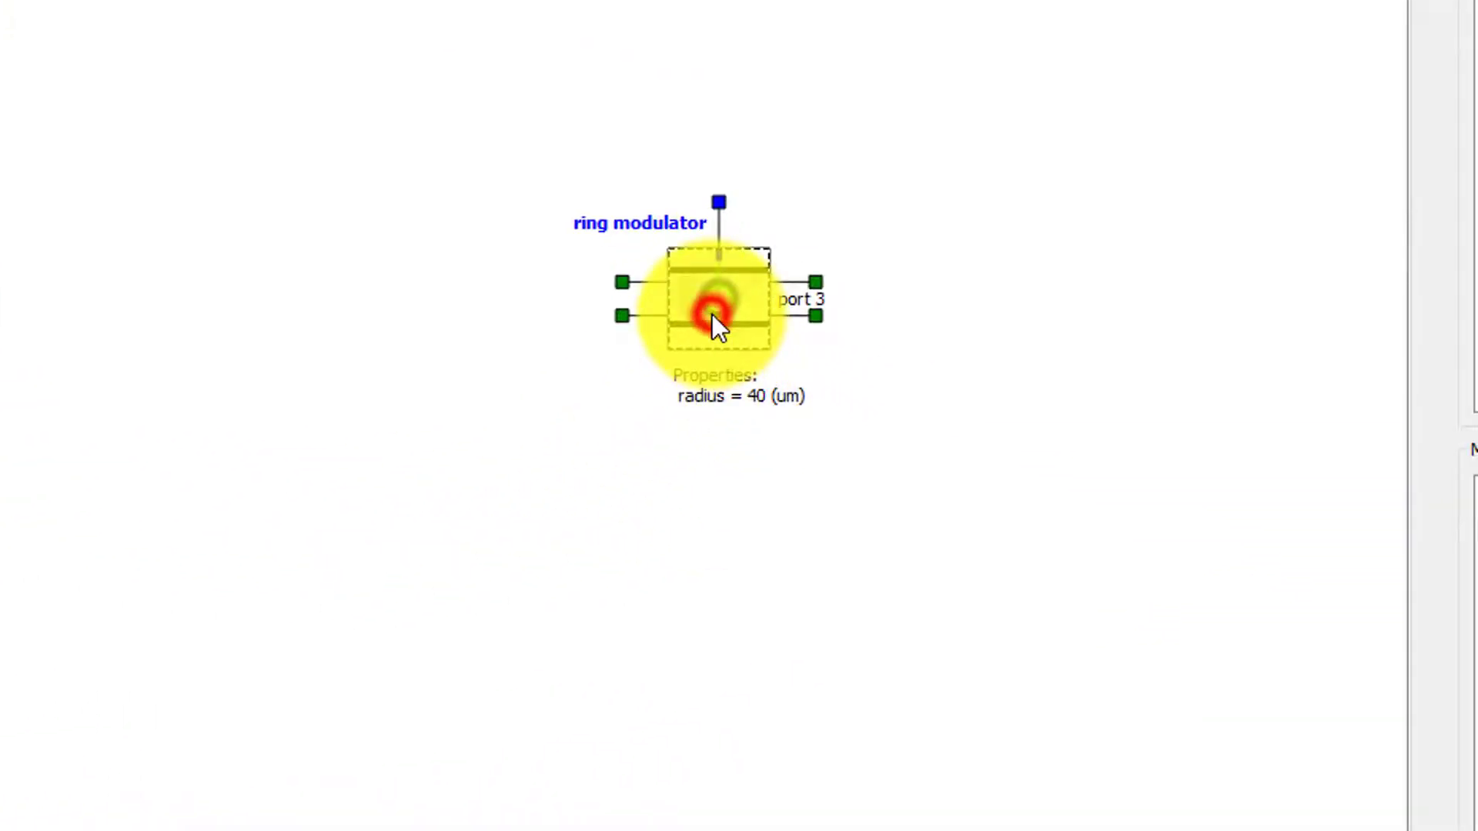
Replace the Custom library ring modulator model, then place and select a new RM_1 instance.
{"action": "right_click", "coordinate": [713, 314]}
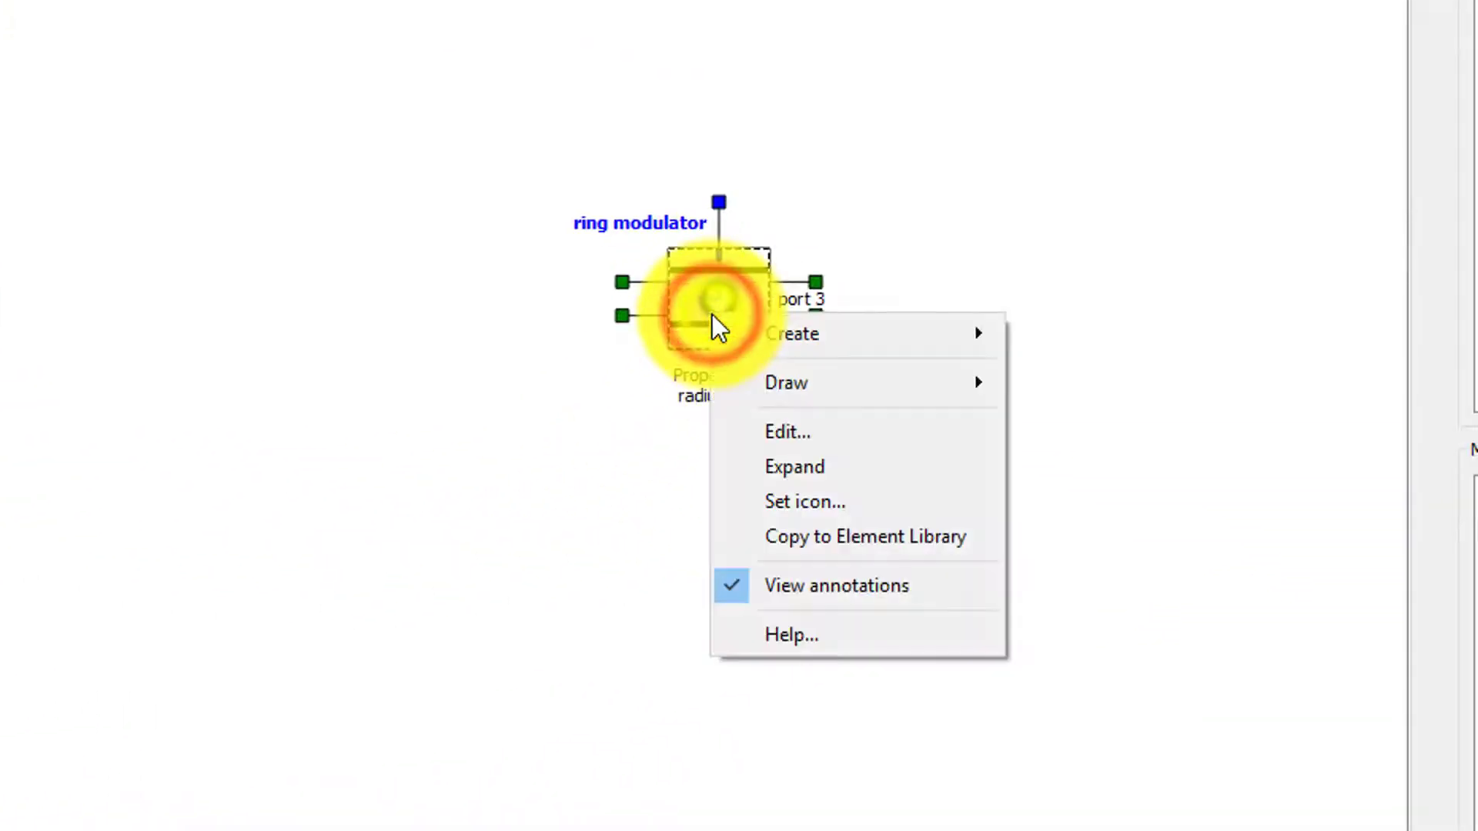
{"action": "left_click", "coordinate": [751, 533]}
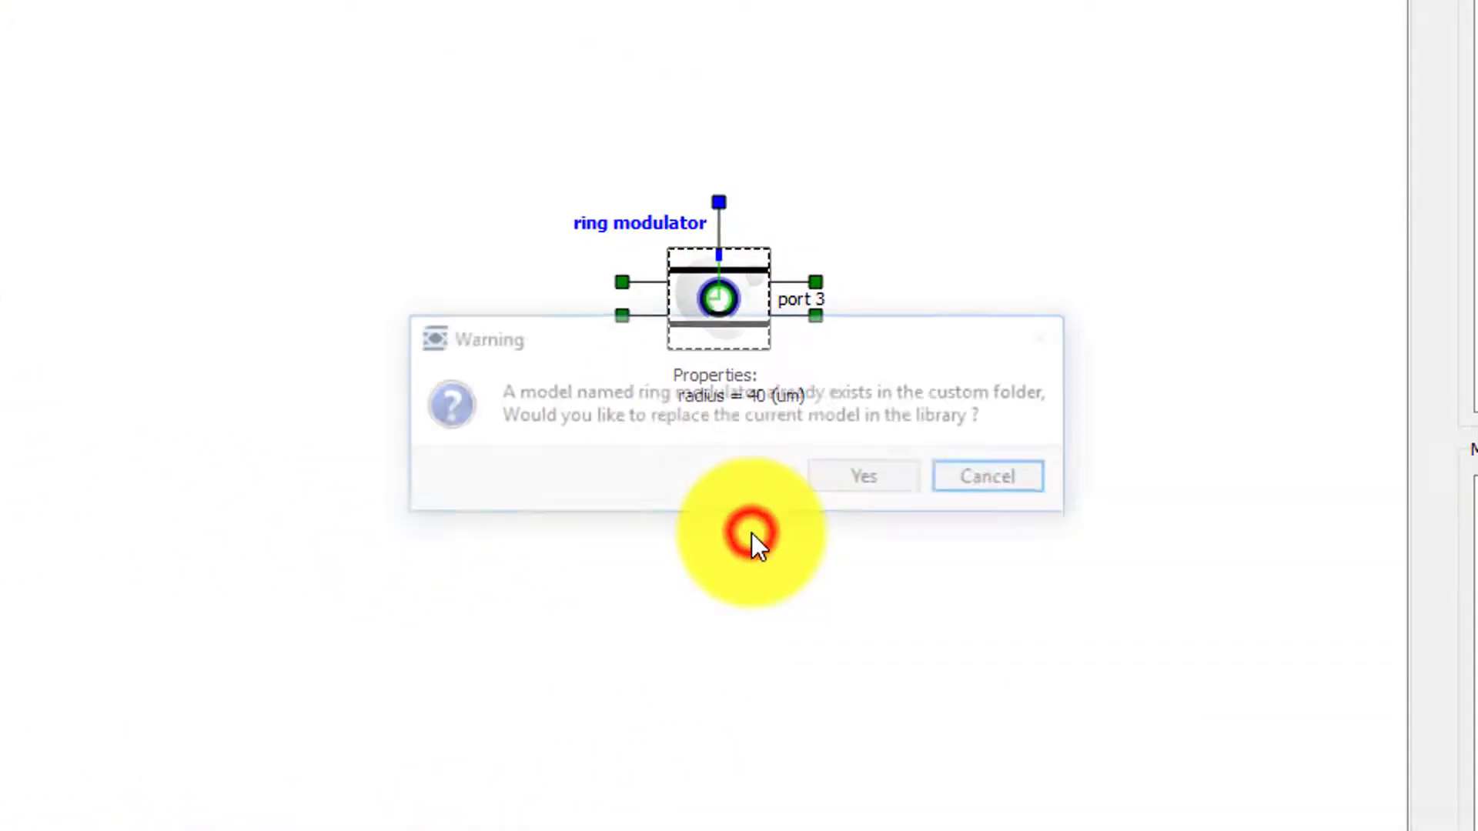
{"action": "left_click", "coordinate": [872, 482]}
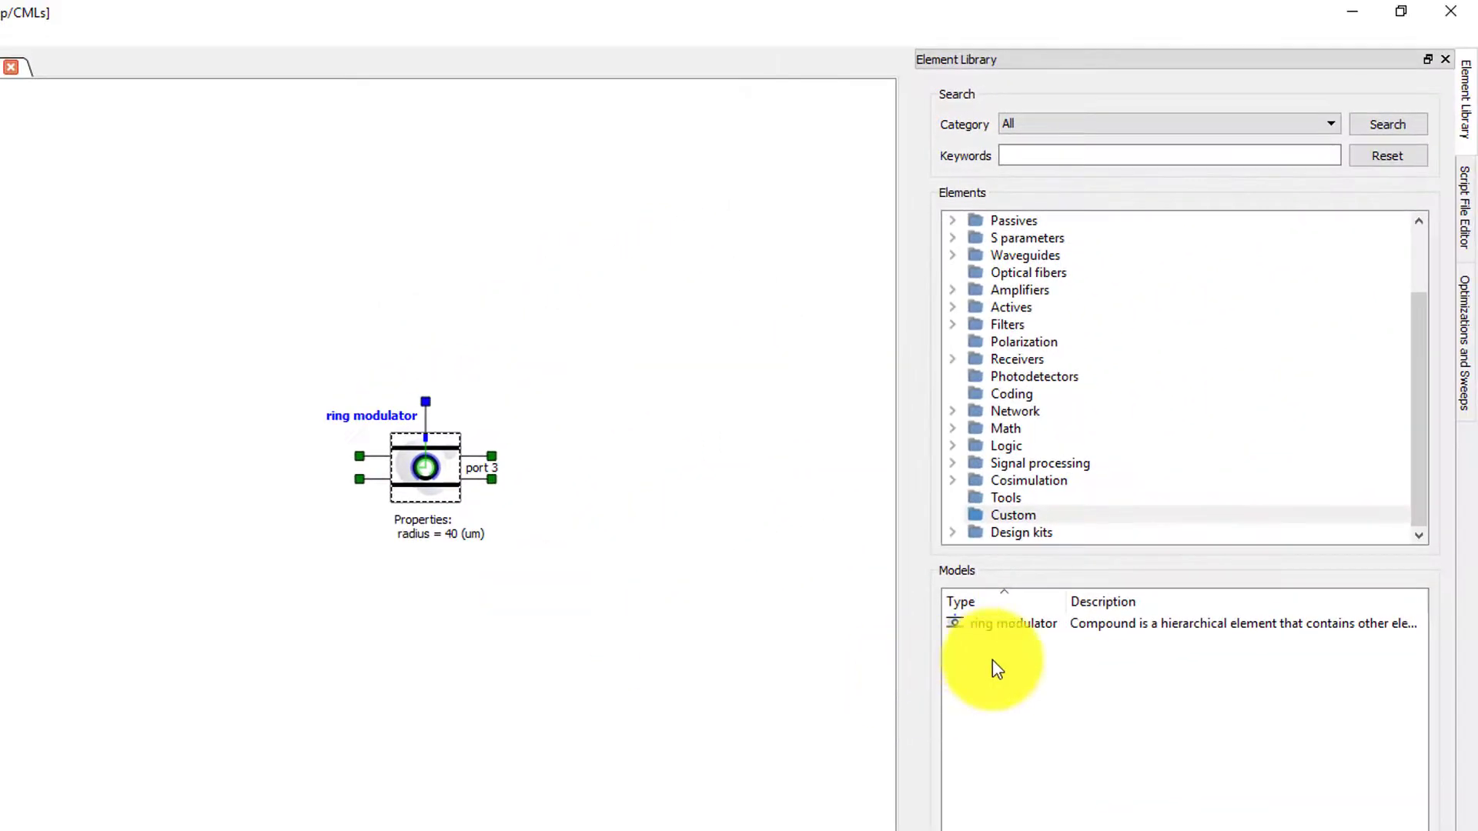
{"action": "left_click_drag", "start_coordinate": [1023, 624], "coordinate": [590, 612]}
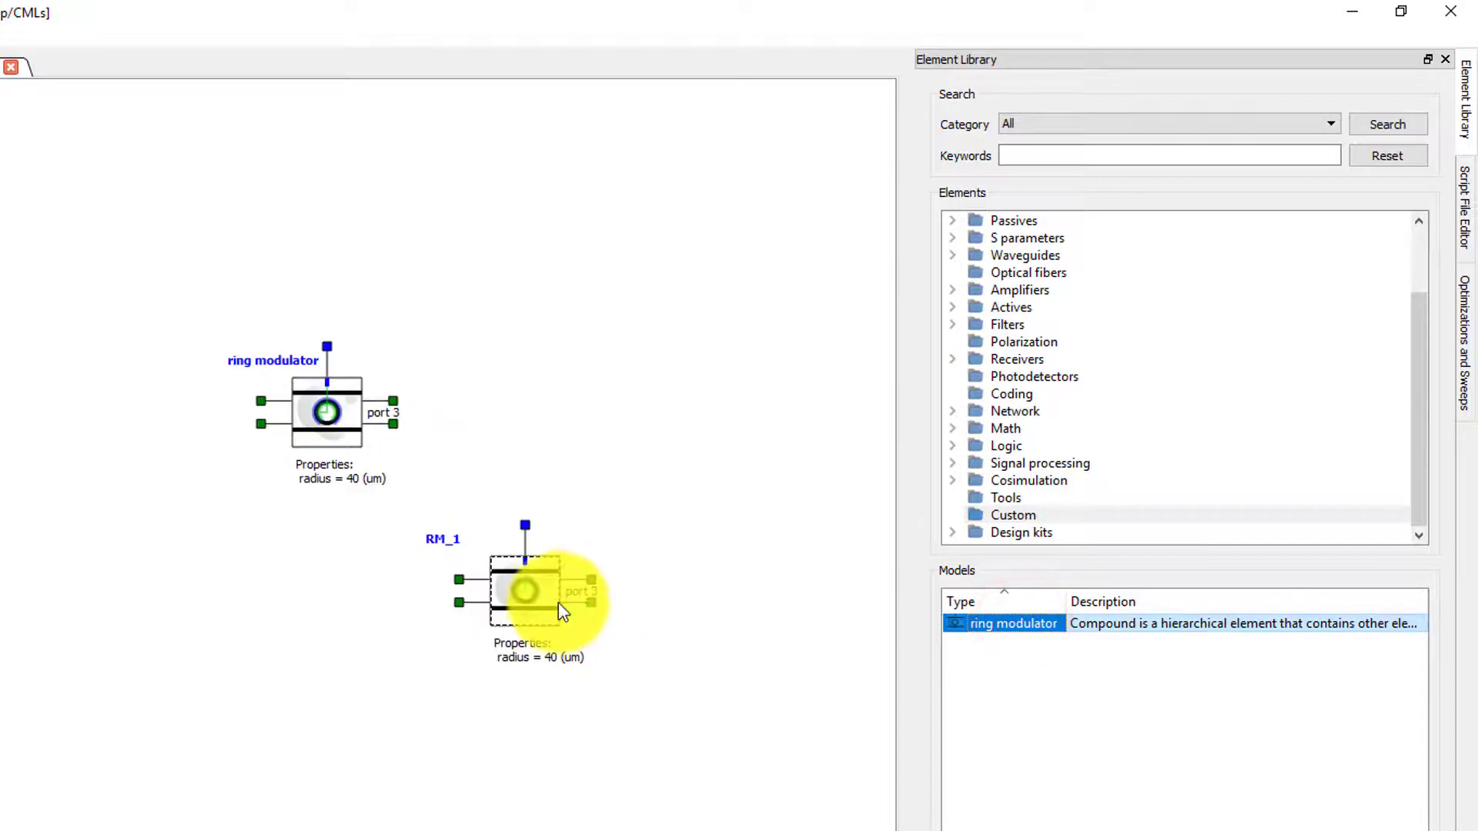
{"action": "left_click", "coordinate": [524, 591]}
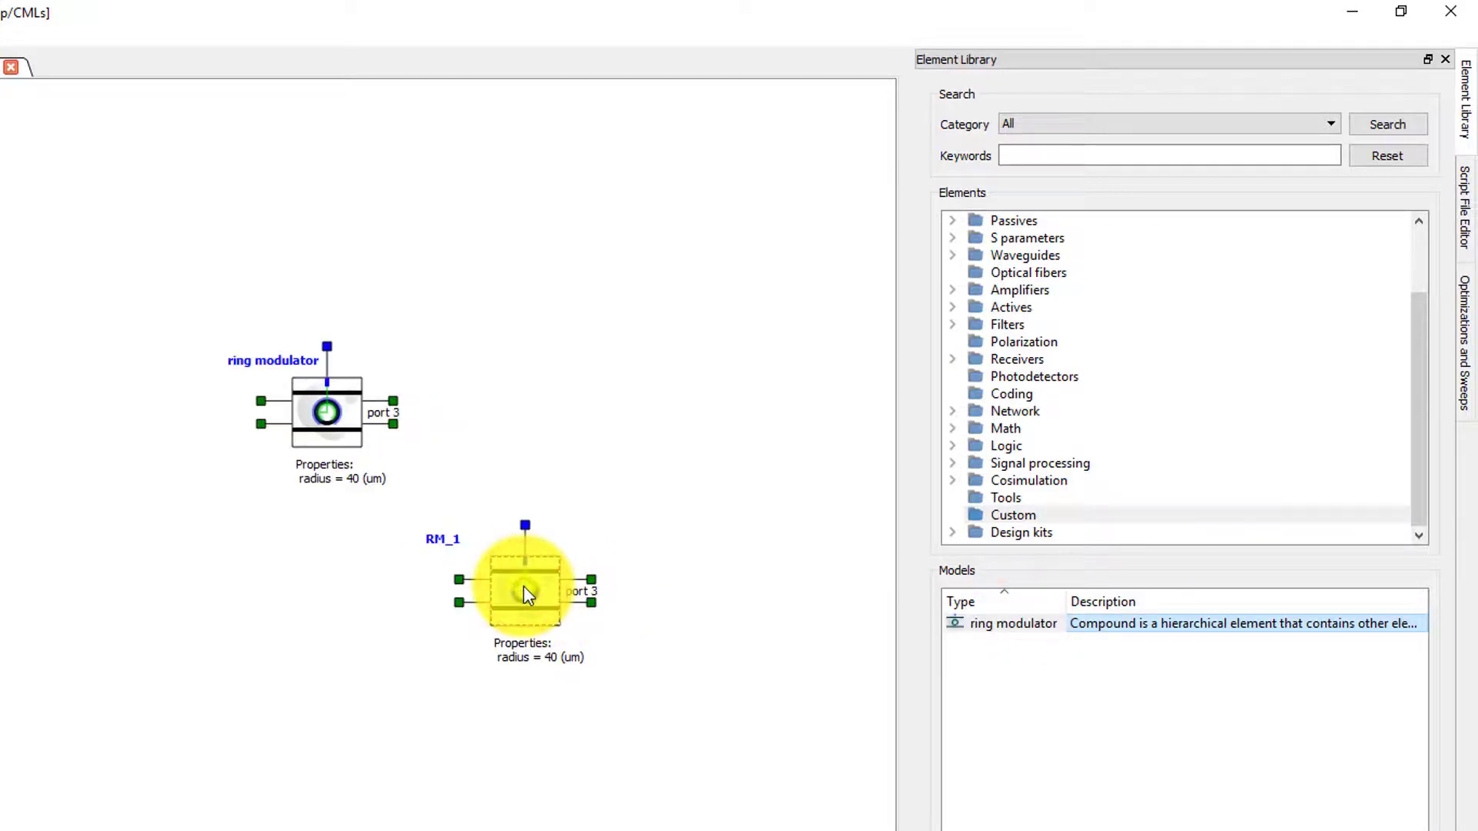